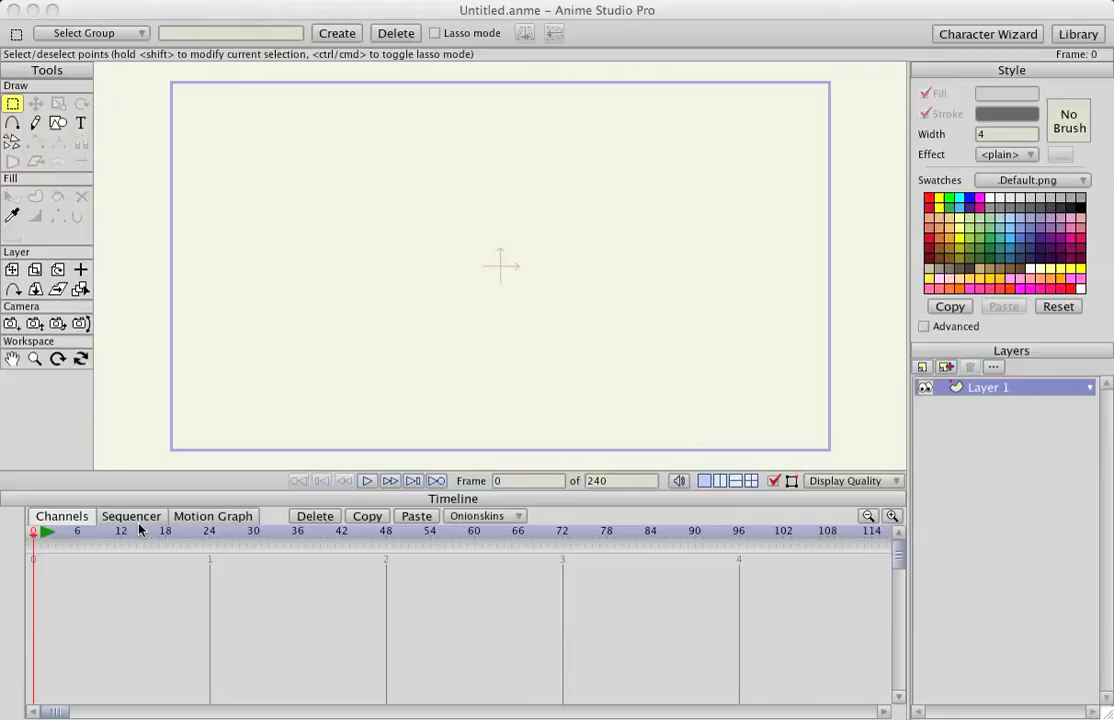
Focus the Anime Studio Pro window and turn on the alignment grid
left_click(240, 463)
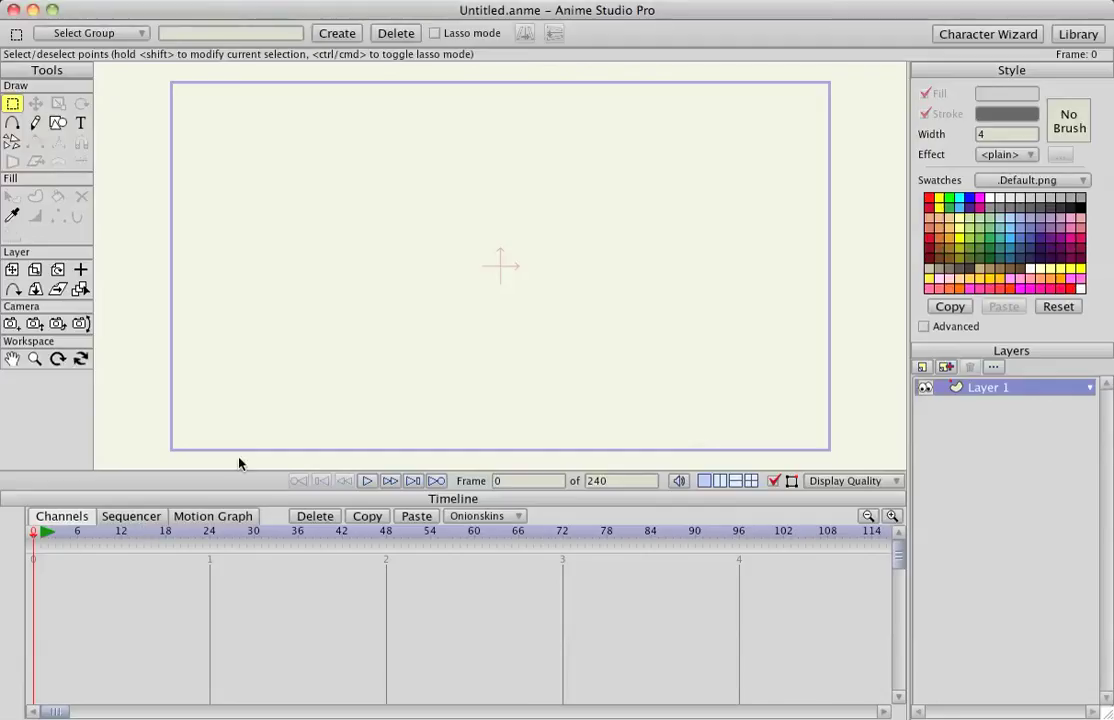
key("ctrl+g")
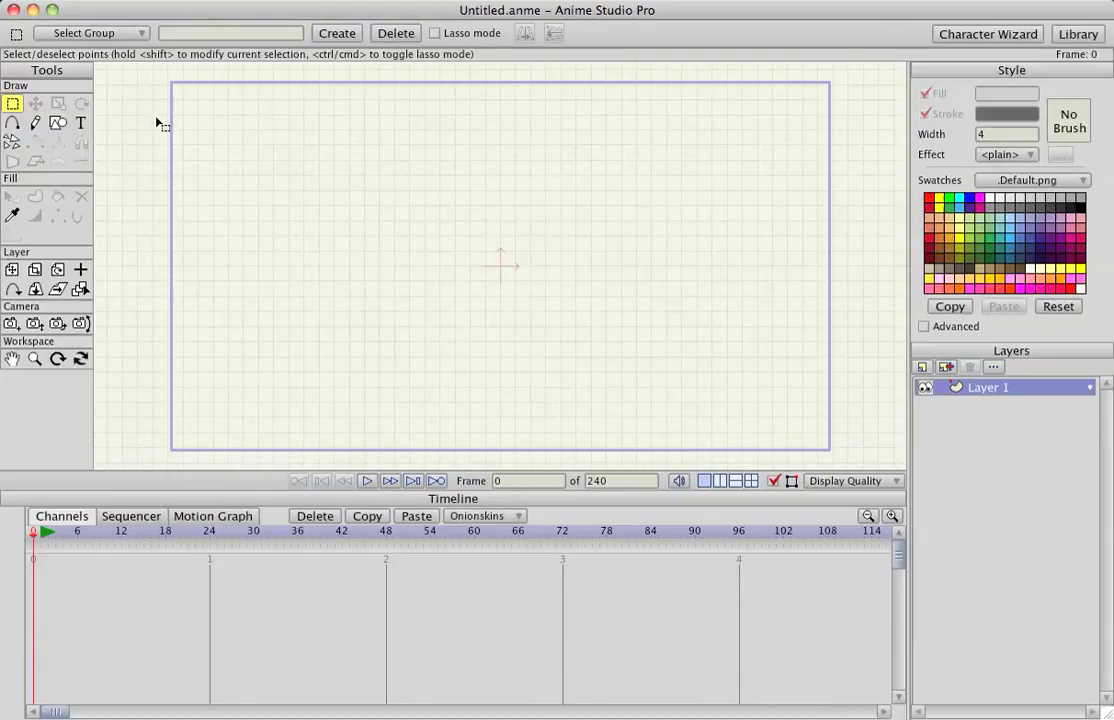
Draw a rectangle with green fill and olive outline along the frame bottom
left_click(57, 126)
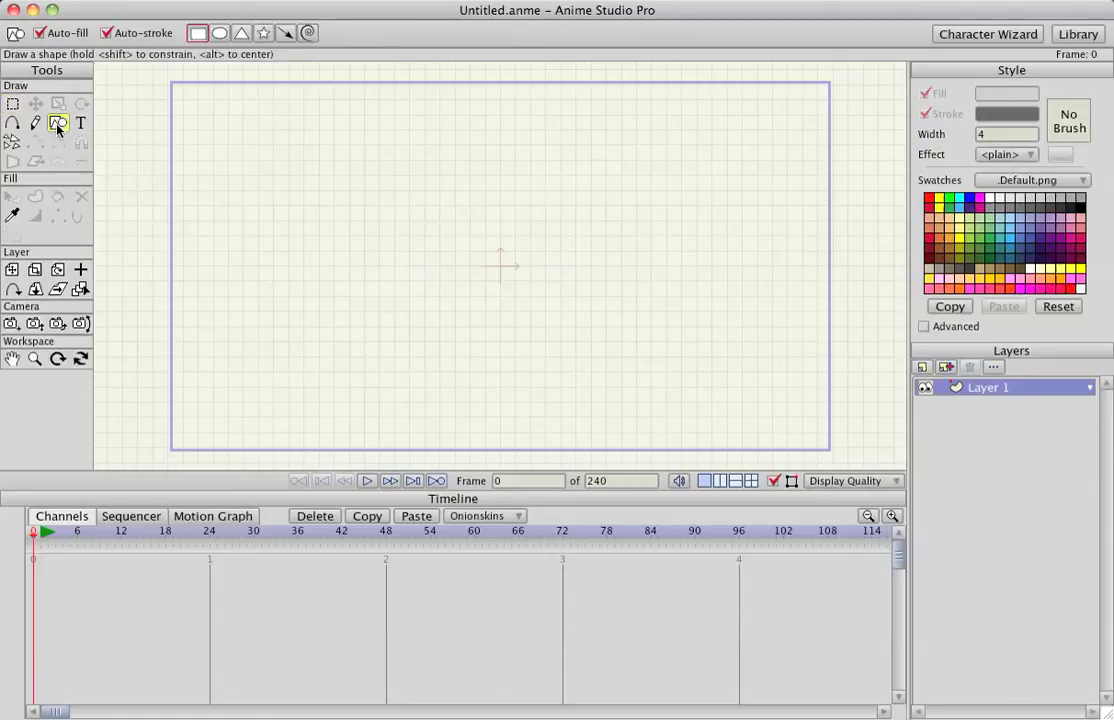
left_click(986, 228)
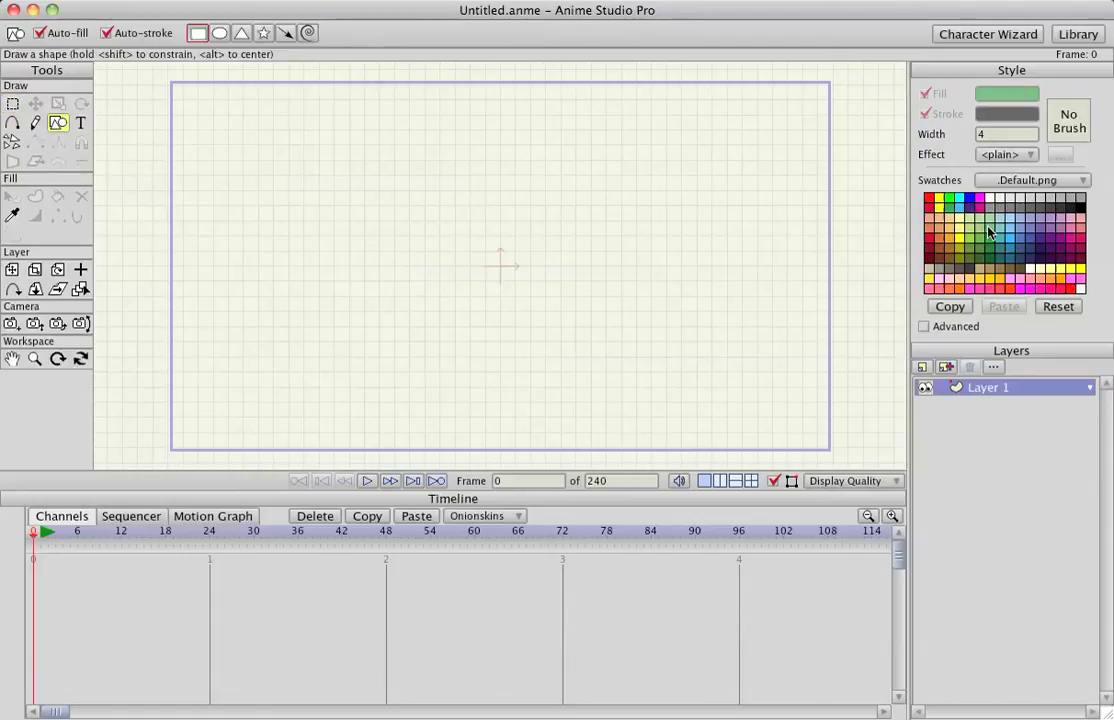
left_click(998, 119)
left_click(857, 543)
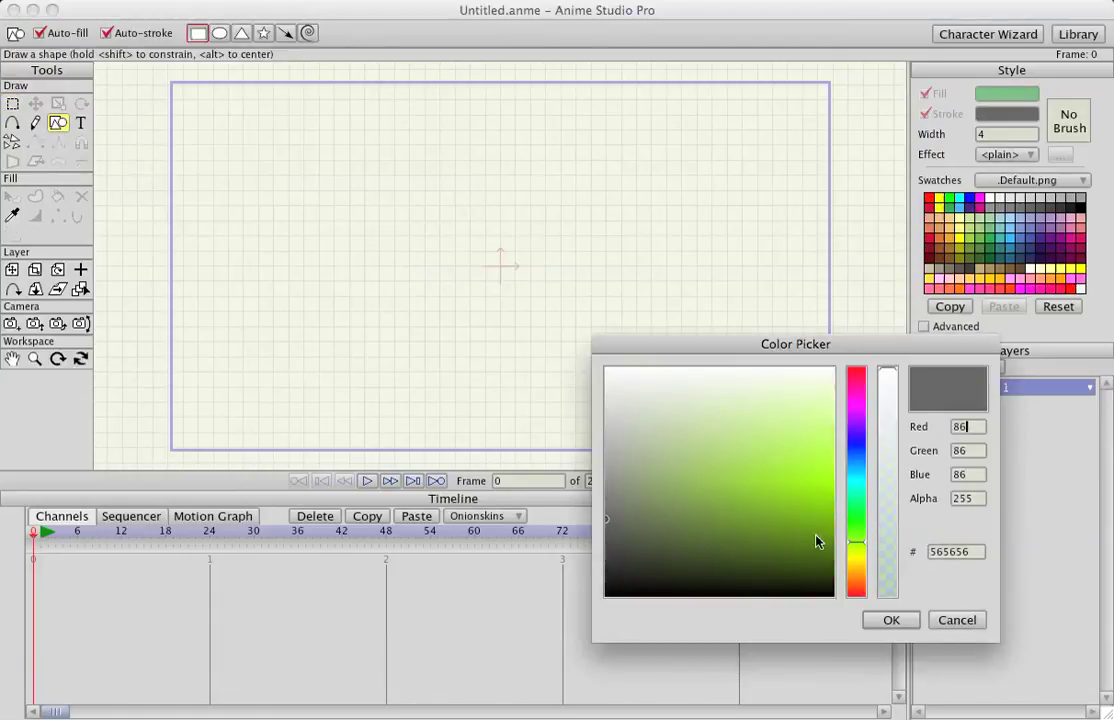
left_click(799, 538)
left_click(892, 624)
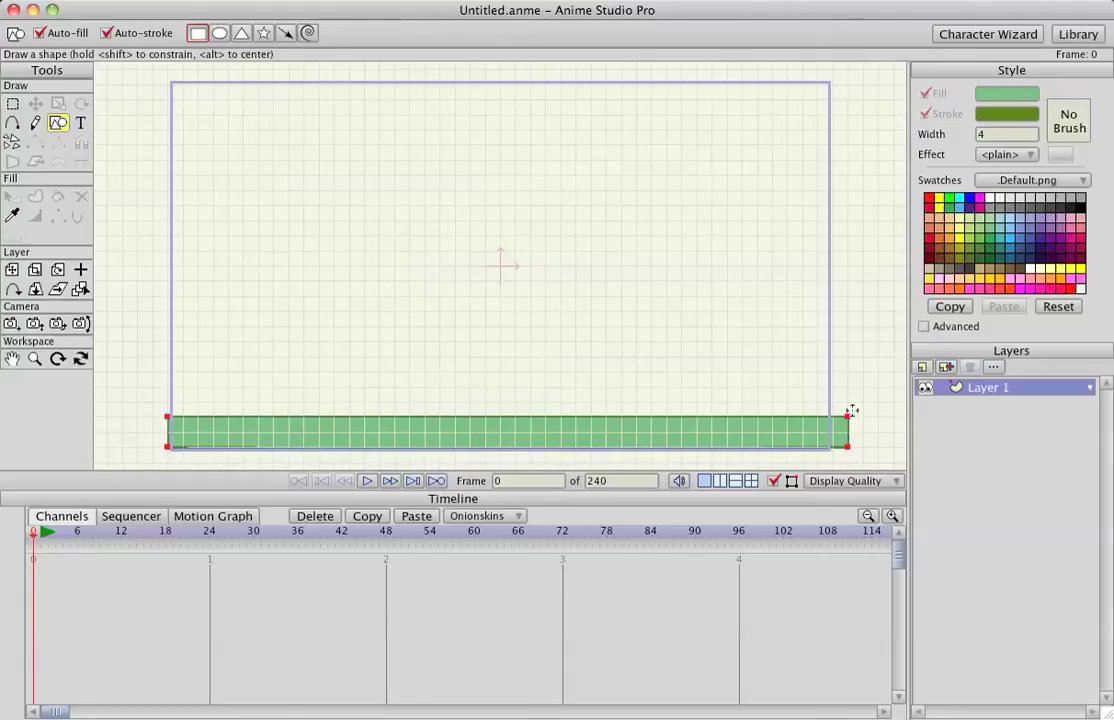
left_click_drag(206, 432, 833, 402)
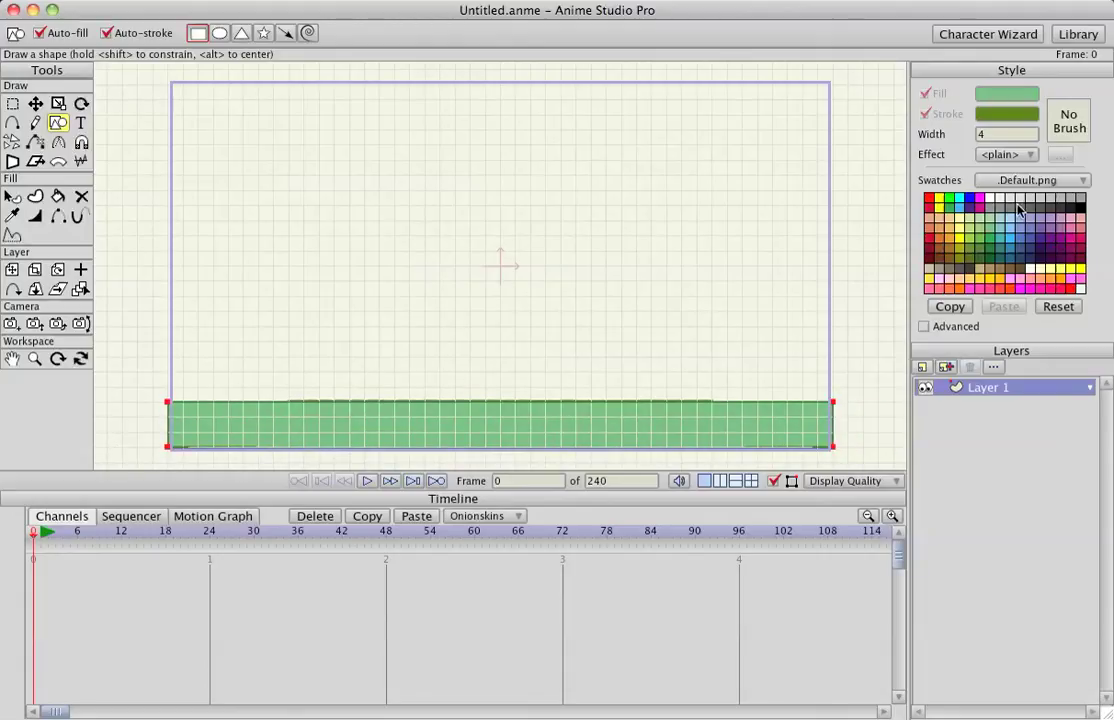
Set the drawing colors to grey fill and a near-black outline
left_click(990, 112)
left_click(729, 400)
left_click(606, 588)
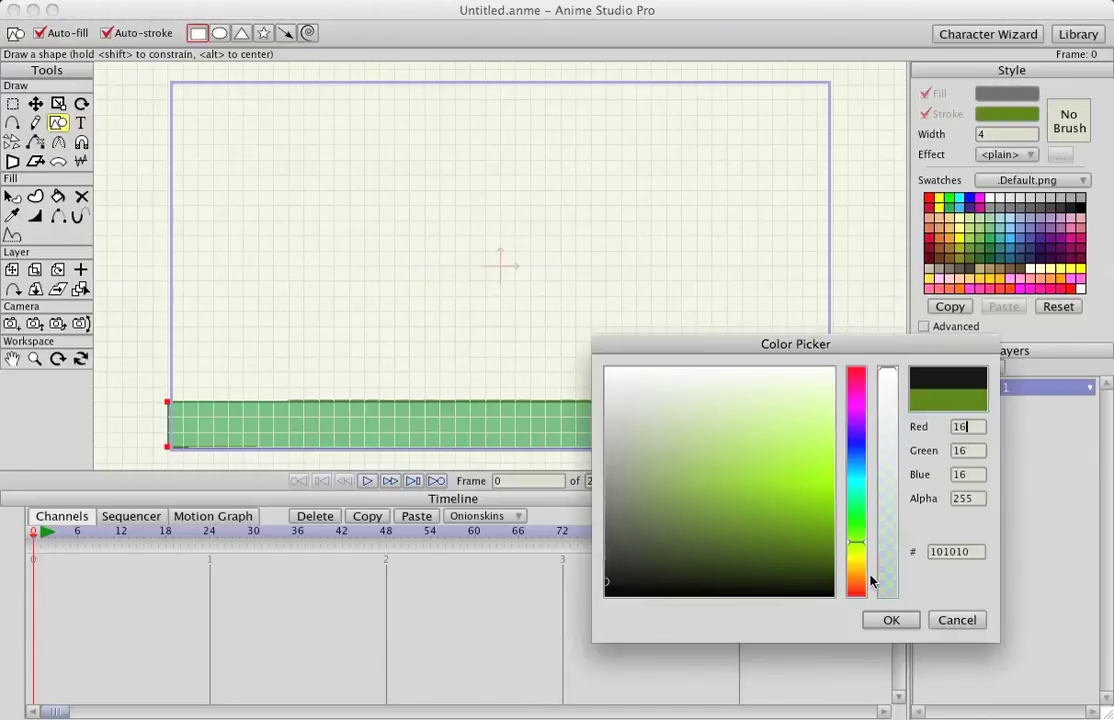
left_click(890, 620)
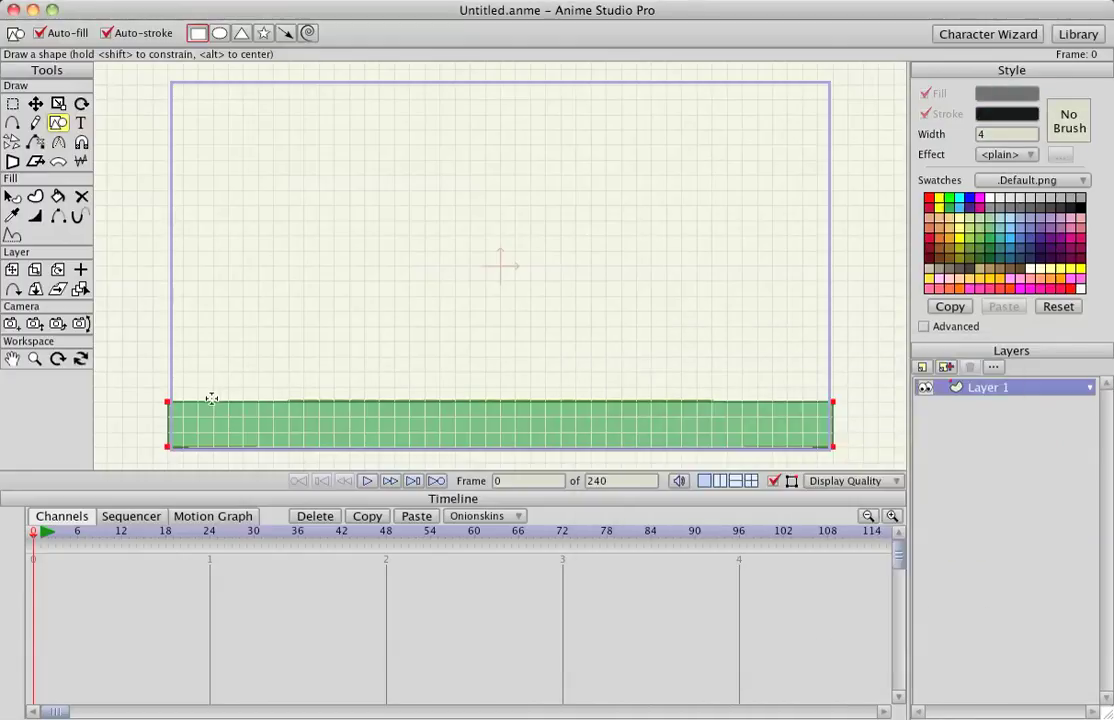
Draw a tall narrow grey block on the ground and duplicate it into four blocks
left_click_drag(212, 401, 227, 280)
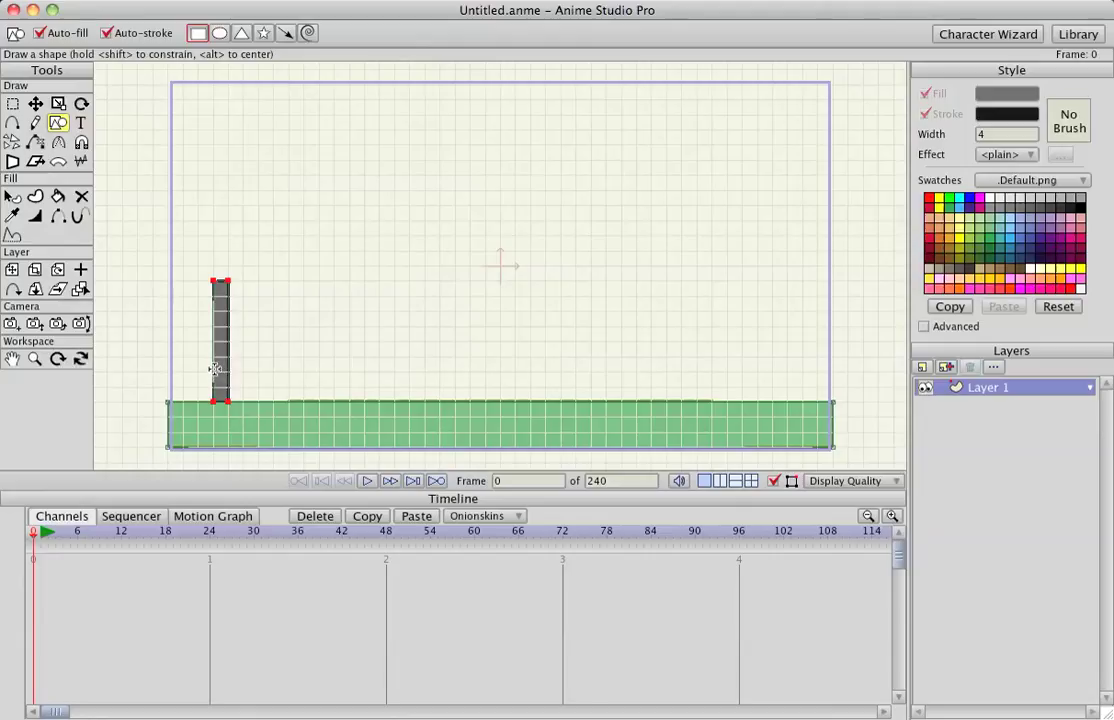
key("t")
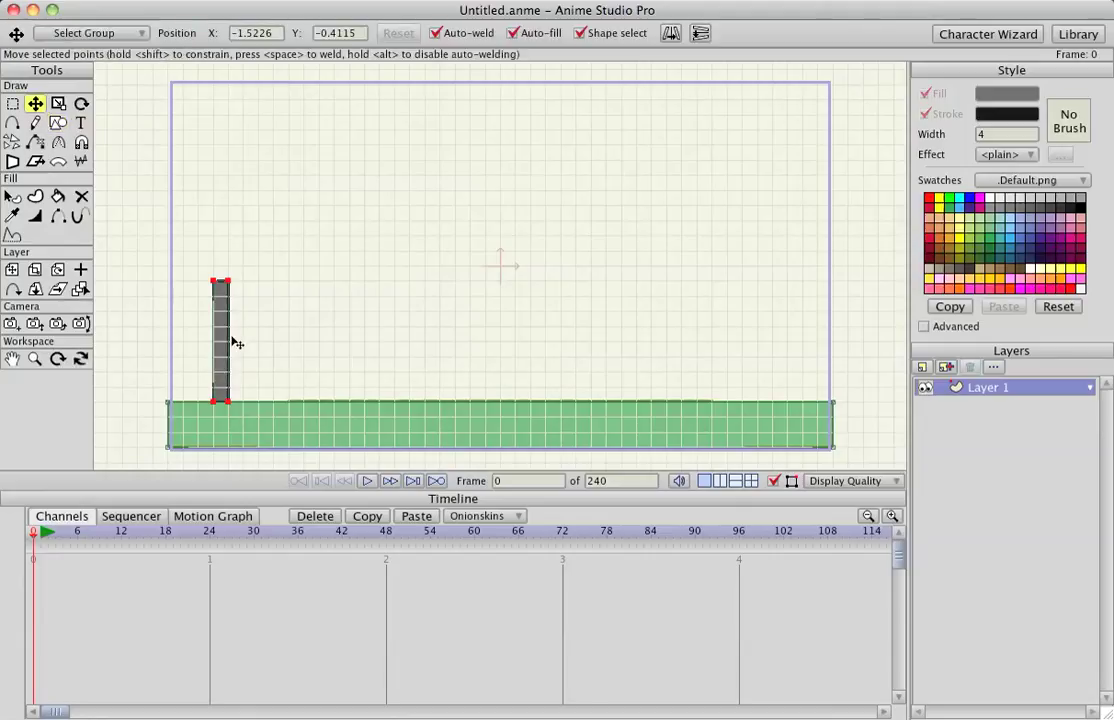
key("ctrl+c")
key("ctrl+v")
left_click_drag(251, 338, 296, 338)
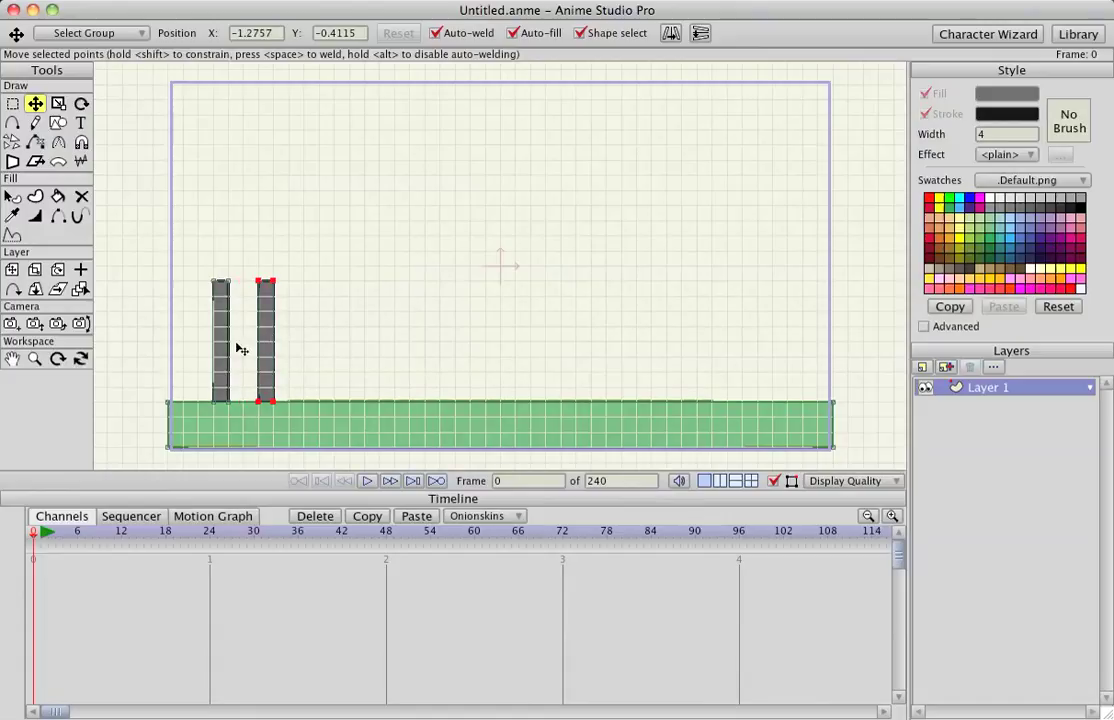
key("g")
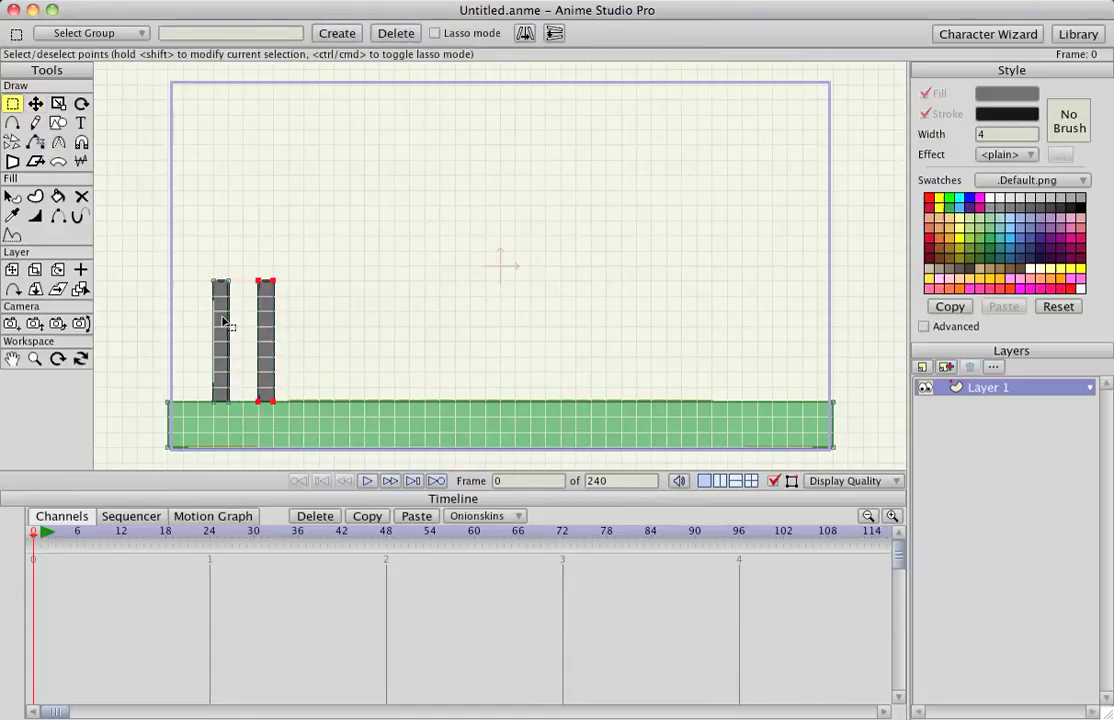
left_click(224, 323, "shift")
key("ctrl+v")
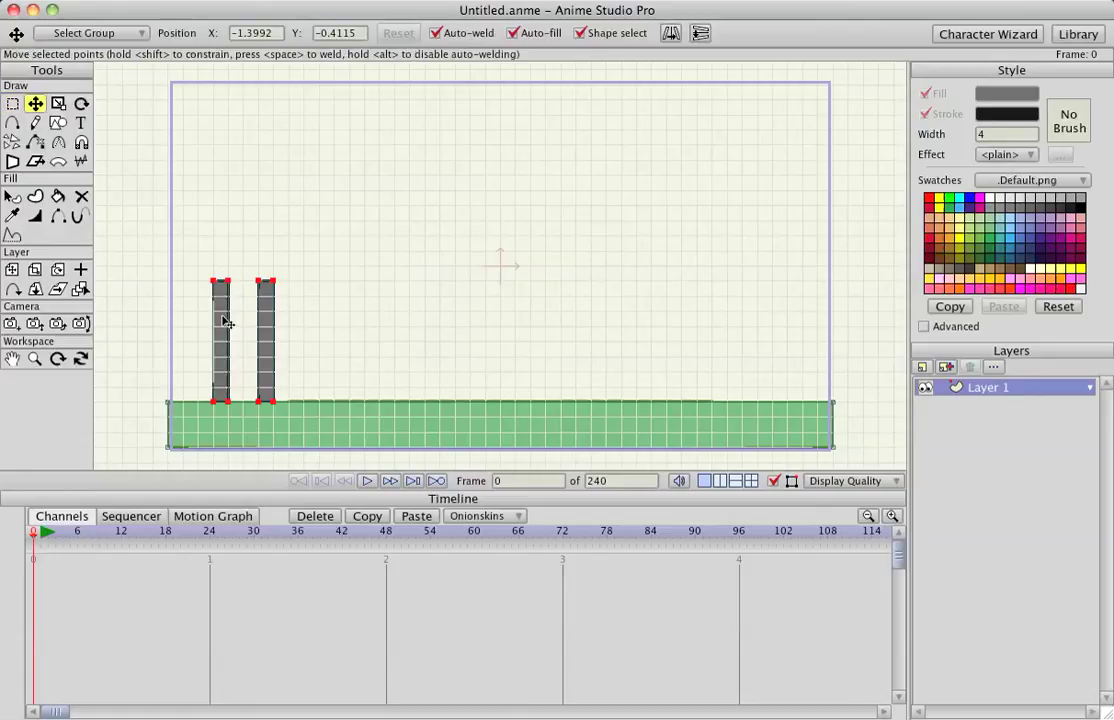
left_click_drag(268, 334, 357, 335)
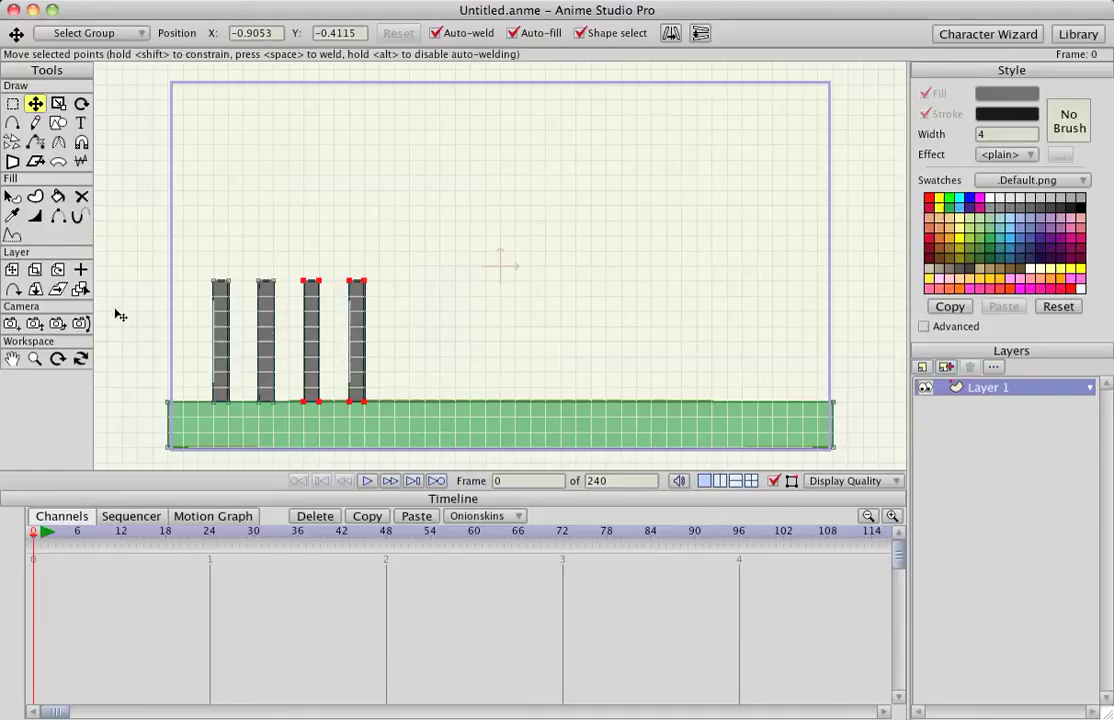
Copy the four blocks and place the copies to their right, making eight
key("g")
left_click_drag(192, 243, 387, 415)
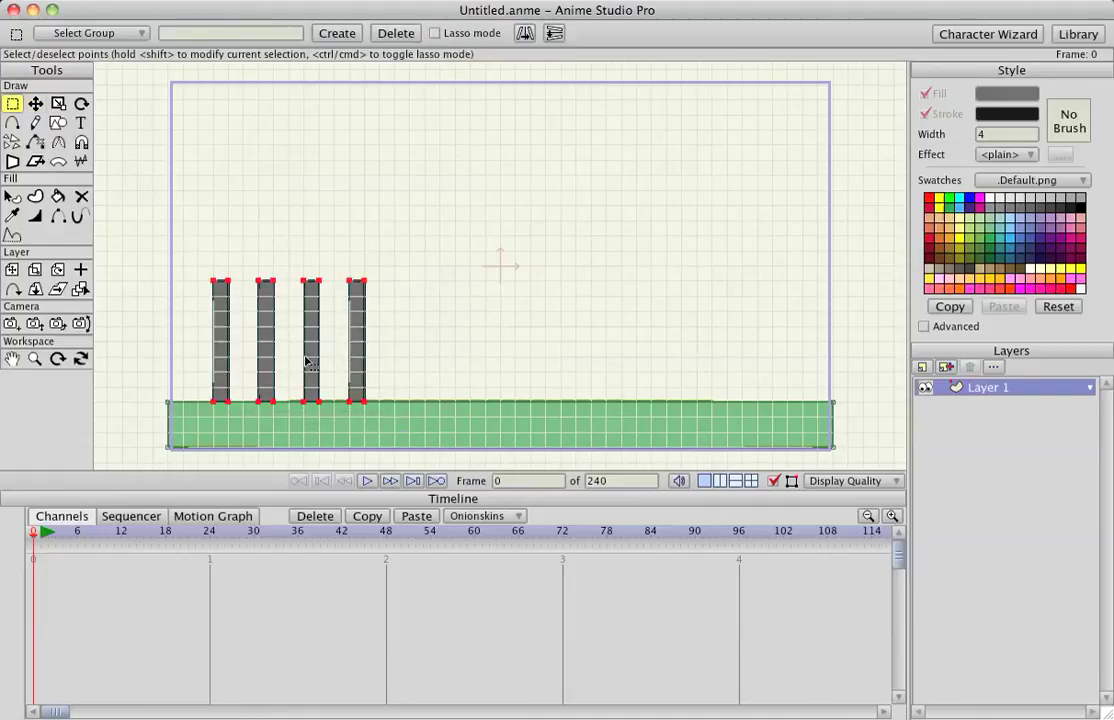
key("t")
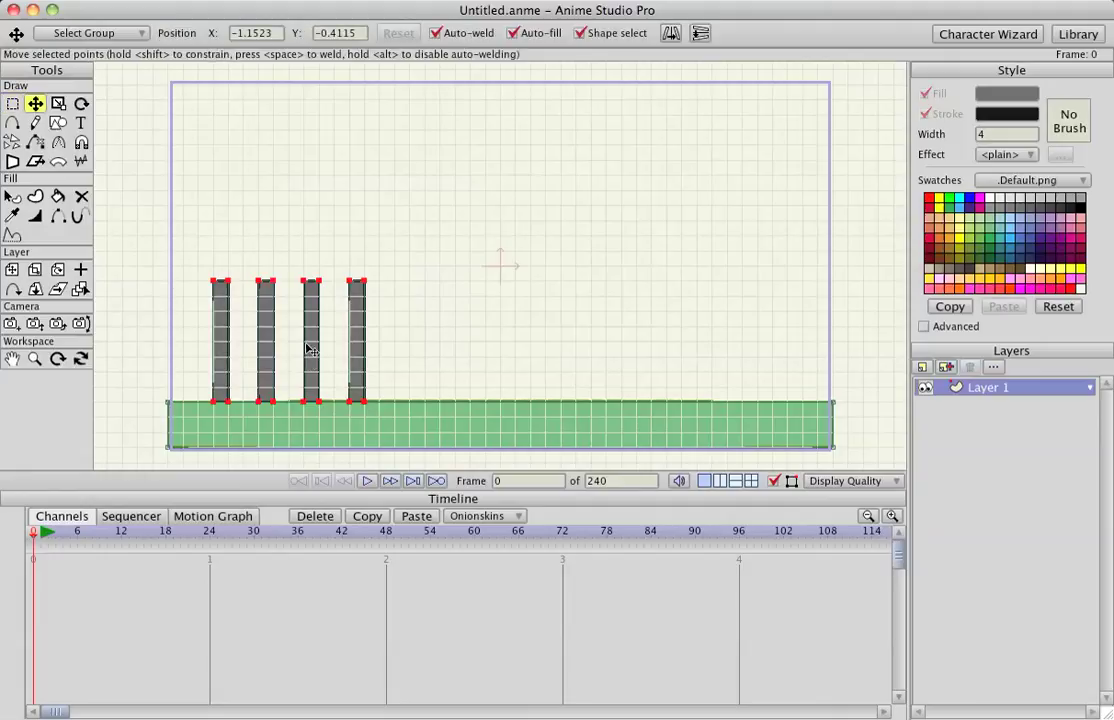
key("ctrl+c")
key("ctrl+v")
mouse_move(289, 239)
left_mouse_down()
mouse_move(480, 239)
mouse_move(470, 241)
left_mouse_up()
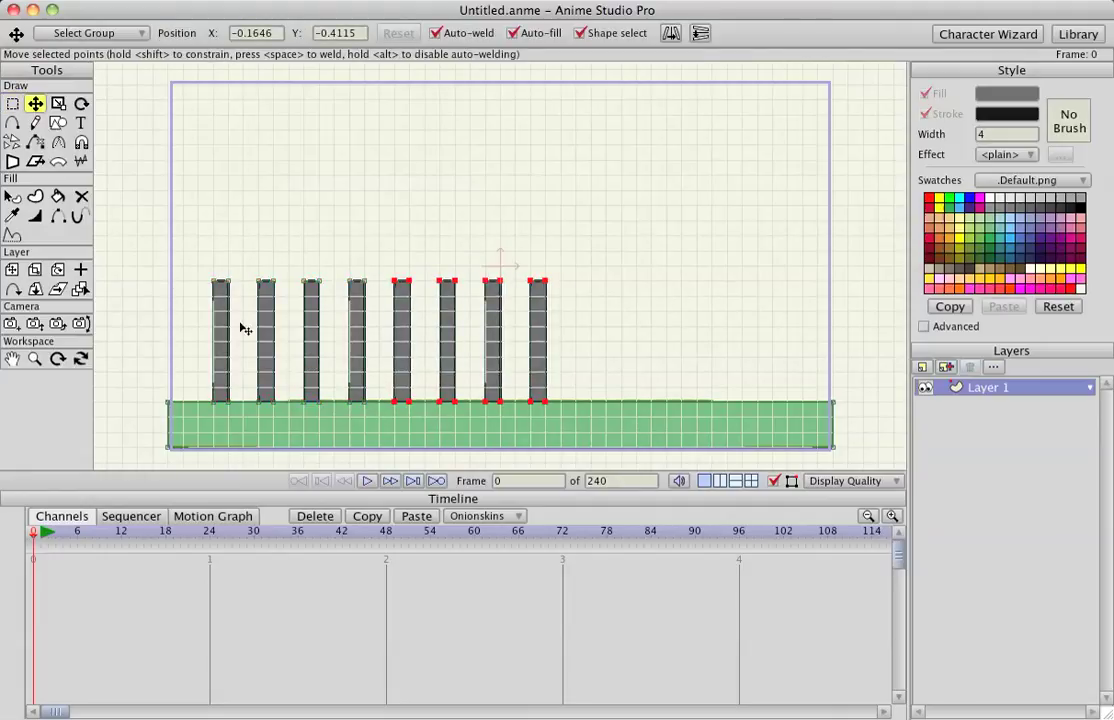
left_click(306, 246)
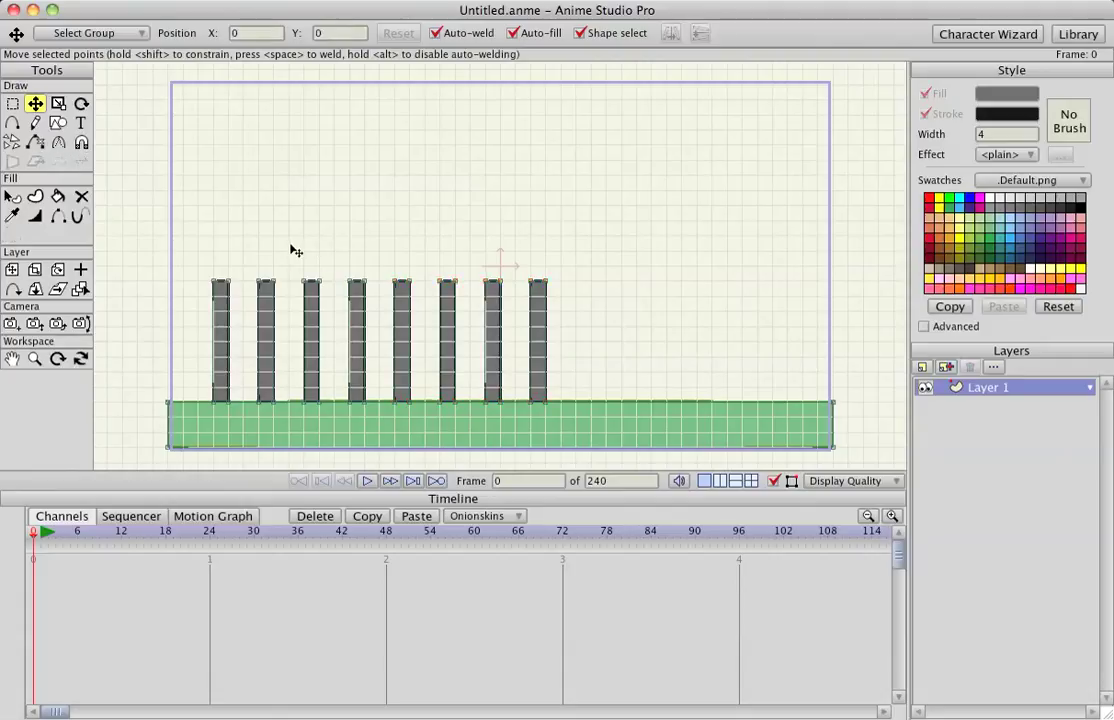
left_click_drag(316, 340, 385, 330)
key("ctrl+z")
Copy six blocks to the right end of the ground, completing fourteen dominoes
key("g")
mouse_move(289, 257)
left_mouse_down()
mouse_move(582, 435)
mouse_move(577, 423)
left_mouse_up()
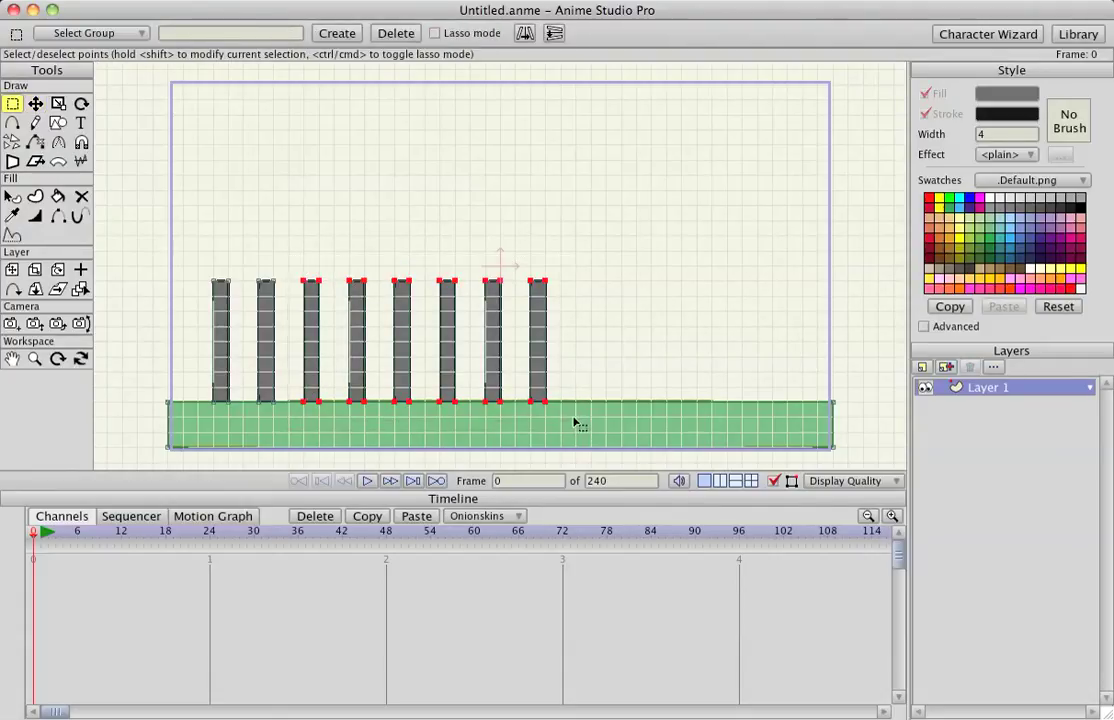
key("t")
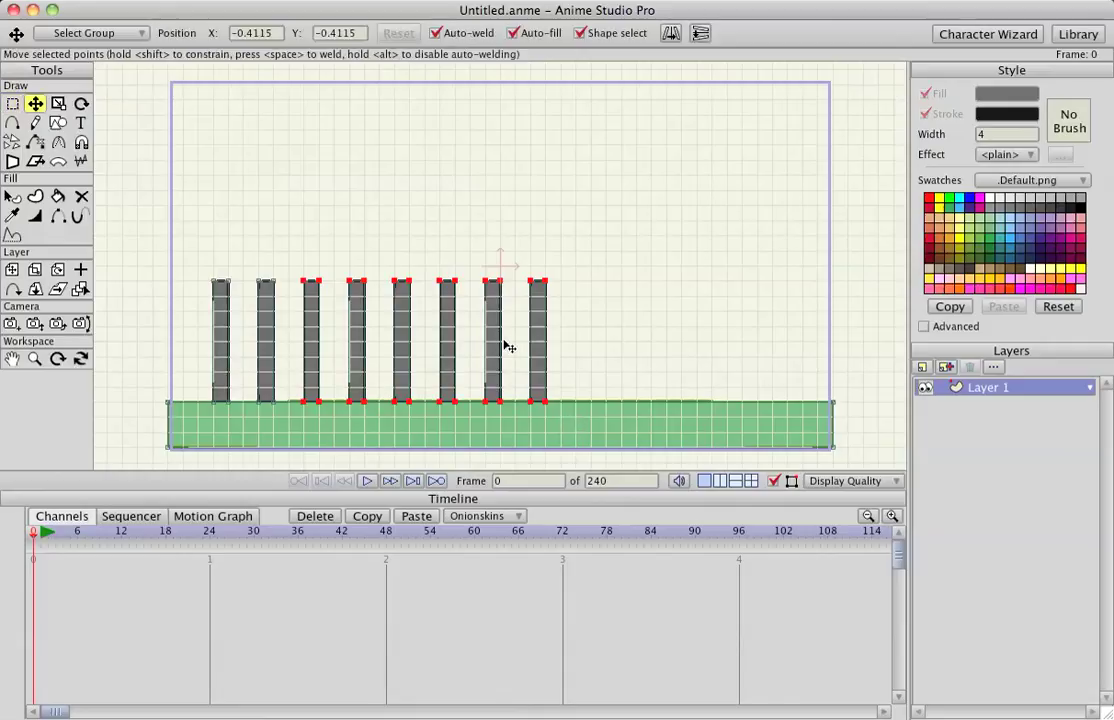
key("ctrl+c")
key("ctrl+v")
left_click_drag(492, 345, 760, 343)
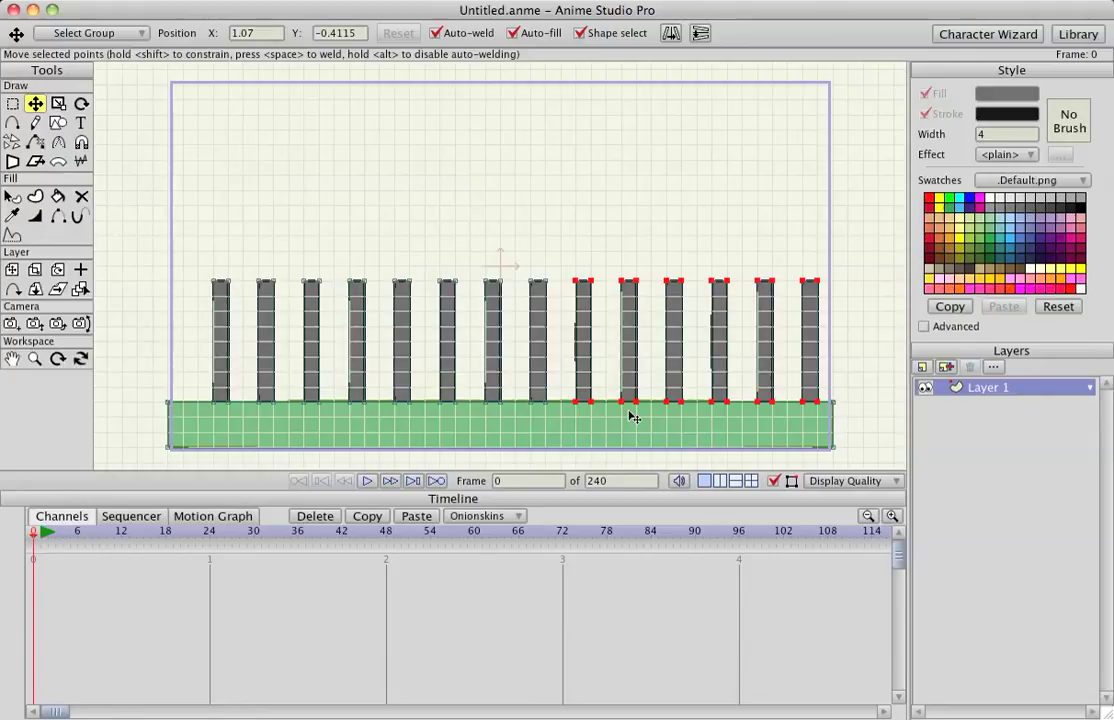
Hide the grid, select all points, and run Break Apart Shapes with each shape on its own layer
key("ctrl+g")
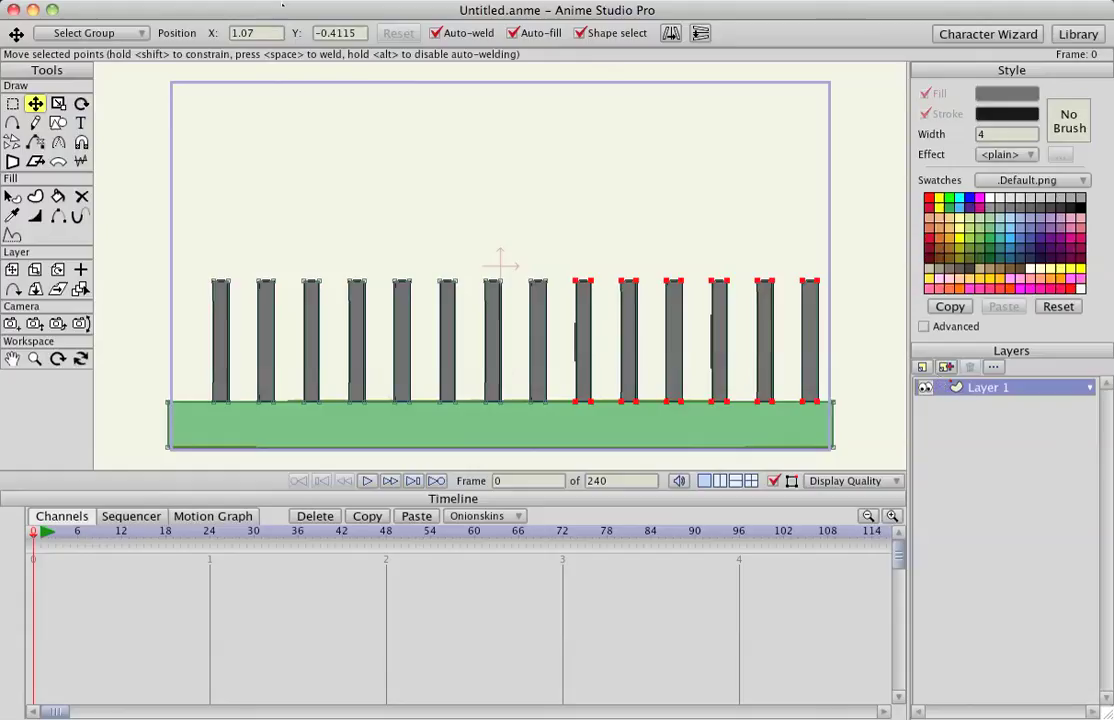
left_click(361, 6)
mouse_move(400, 81)
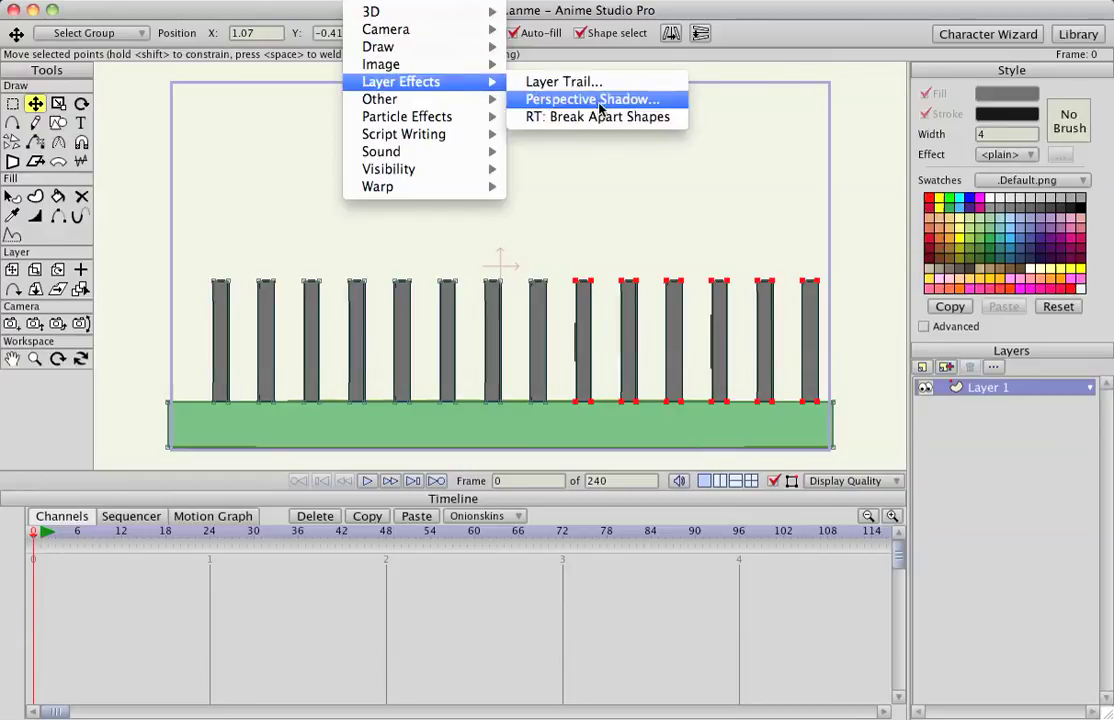
left_click(600, 117)
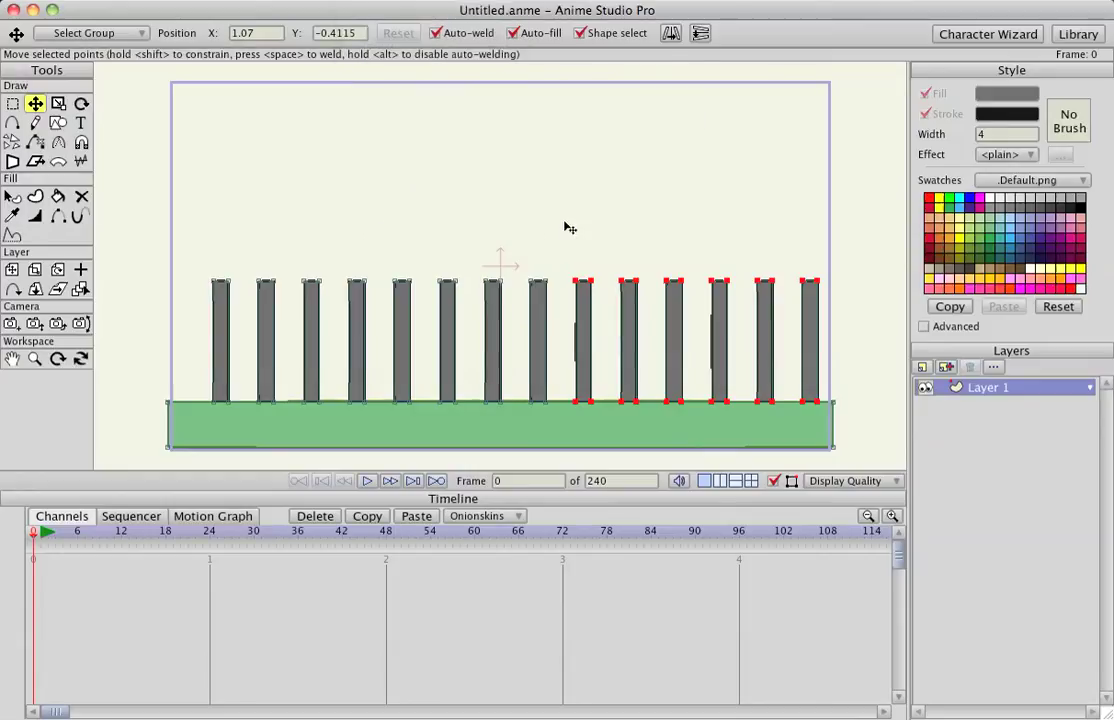
key("ctrl+a")
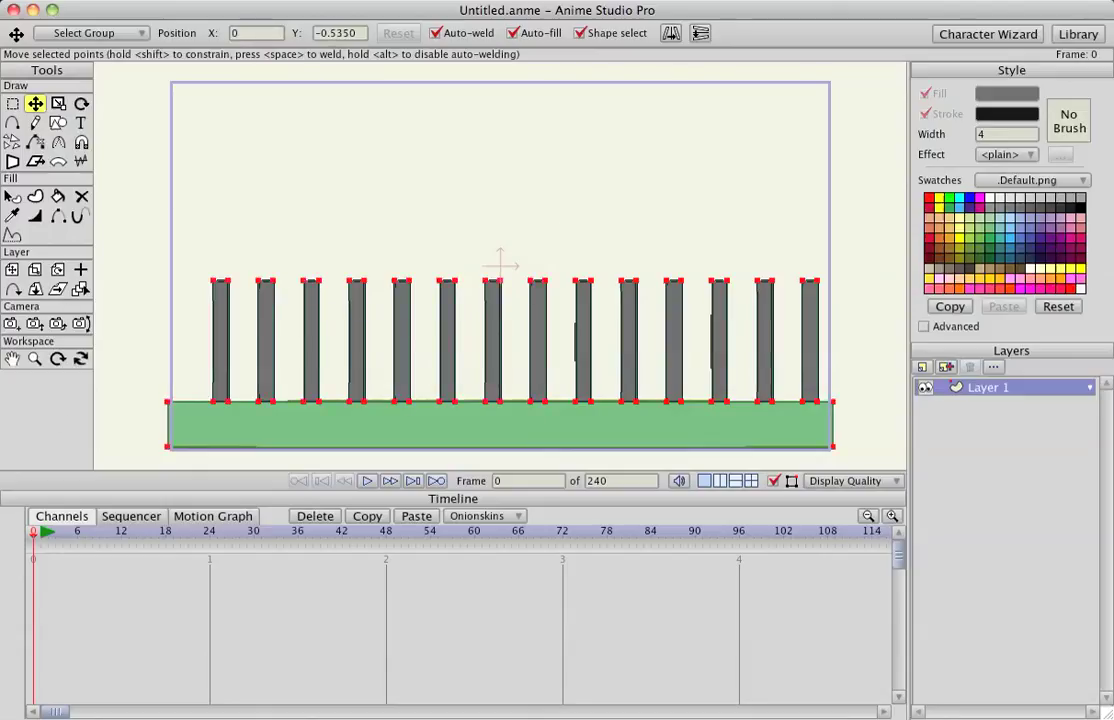
left_click(255, 0)
mouse_move(401, 82)
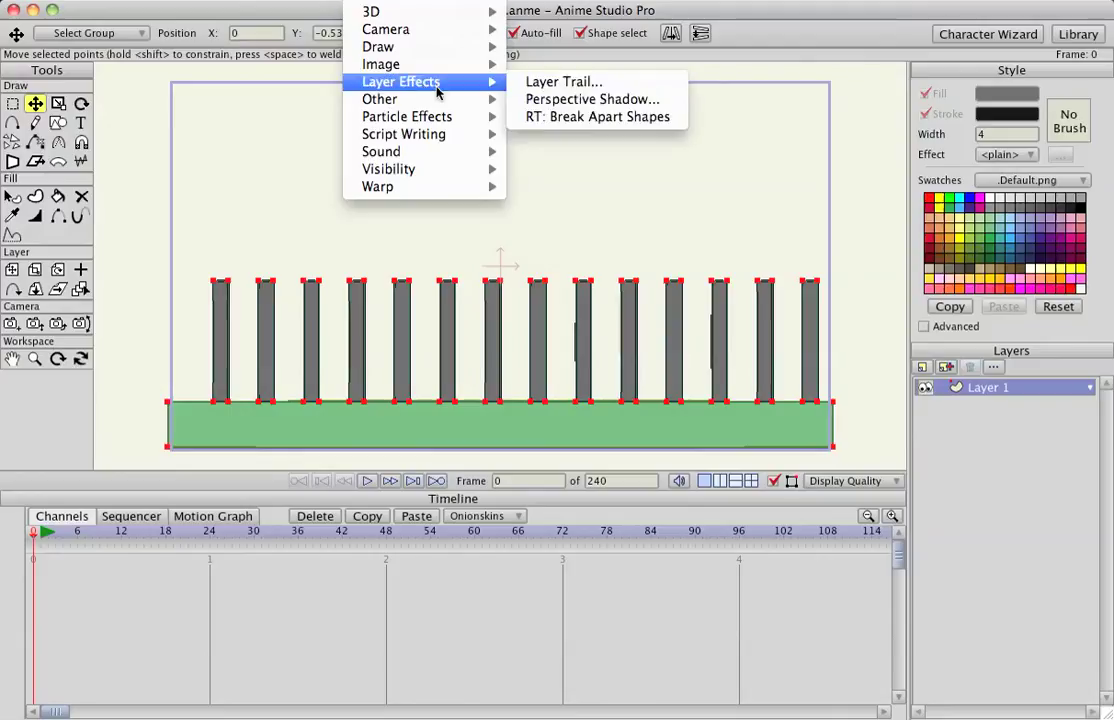
left_click(587, 117)
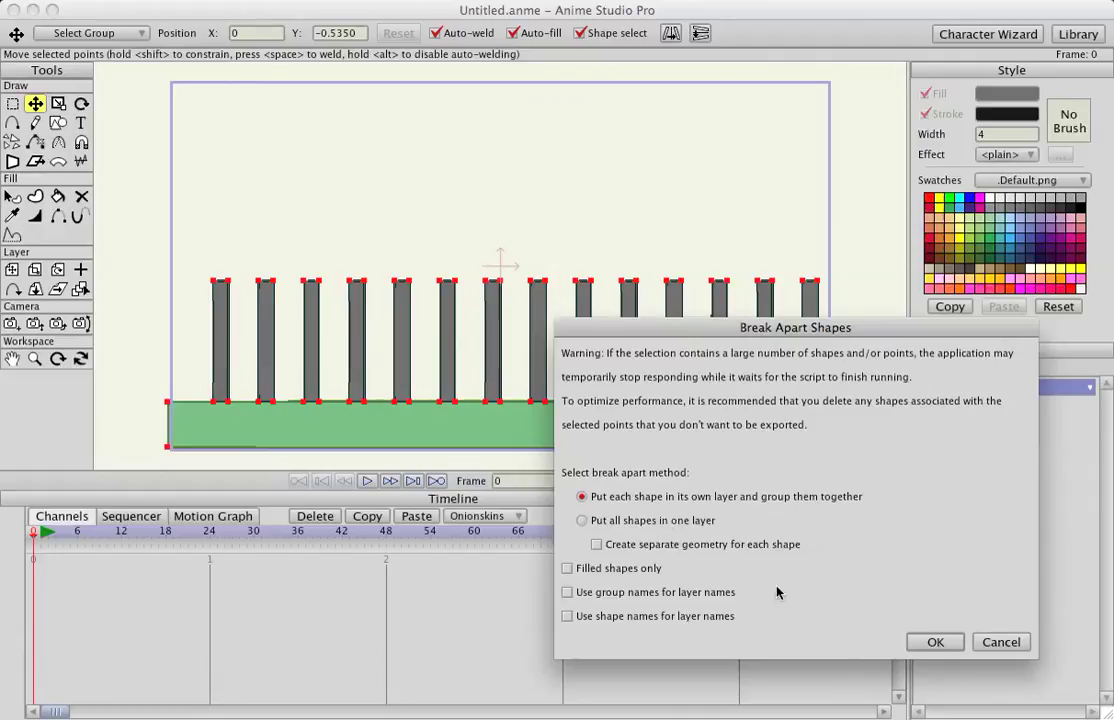
left_click(935, 643)
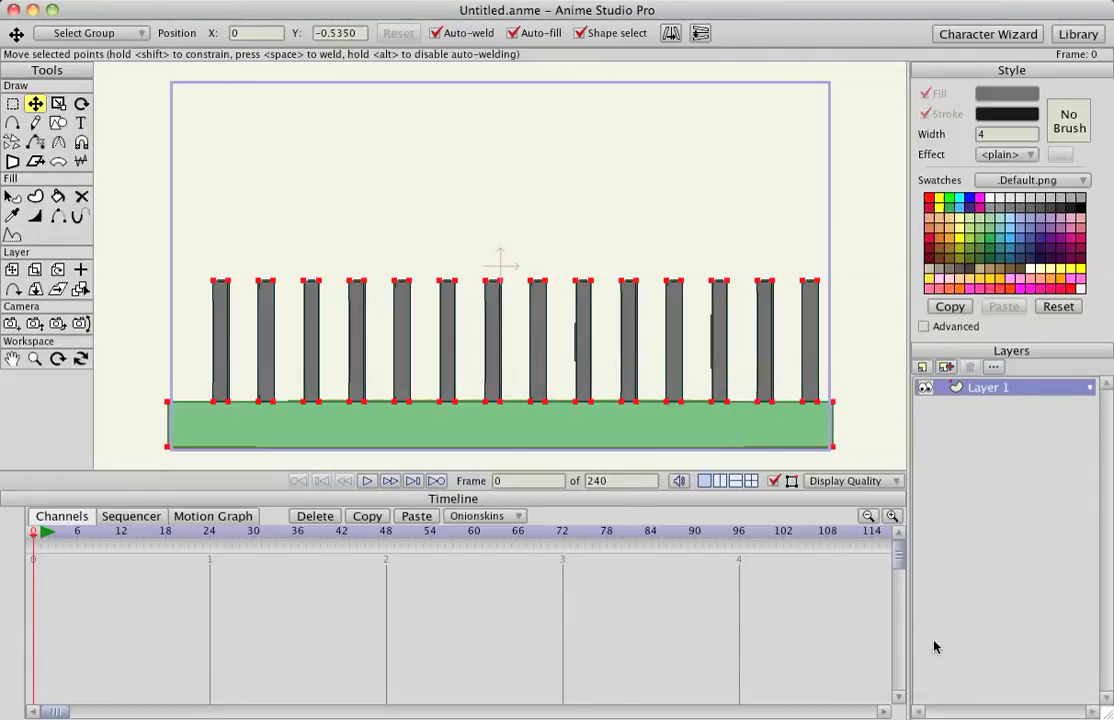
Expand the Layer 2 group and delete the original Layer 1
left_click(940, 387)
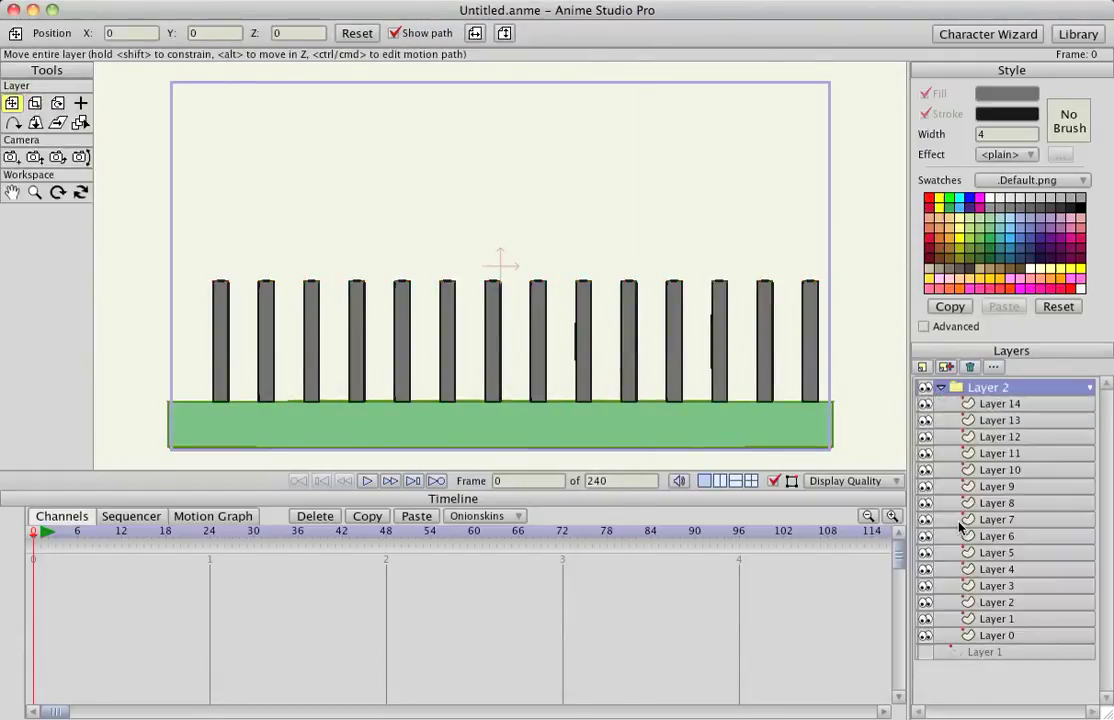
left_click(986, 653)
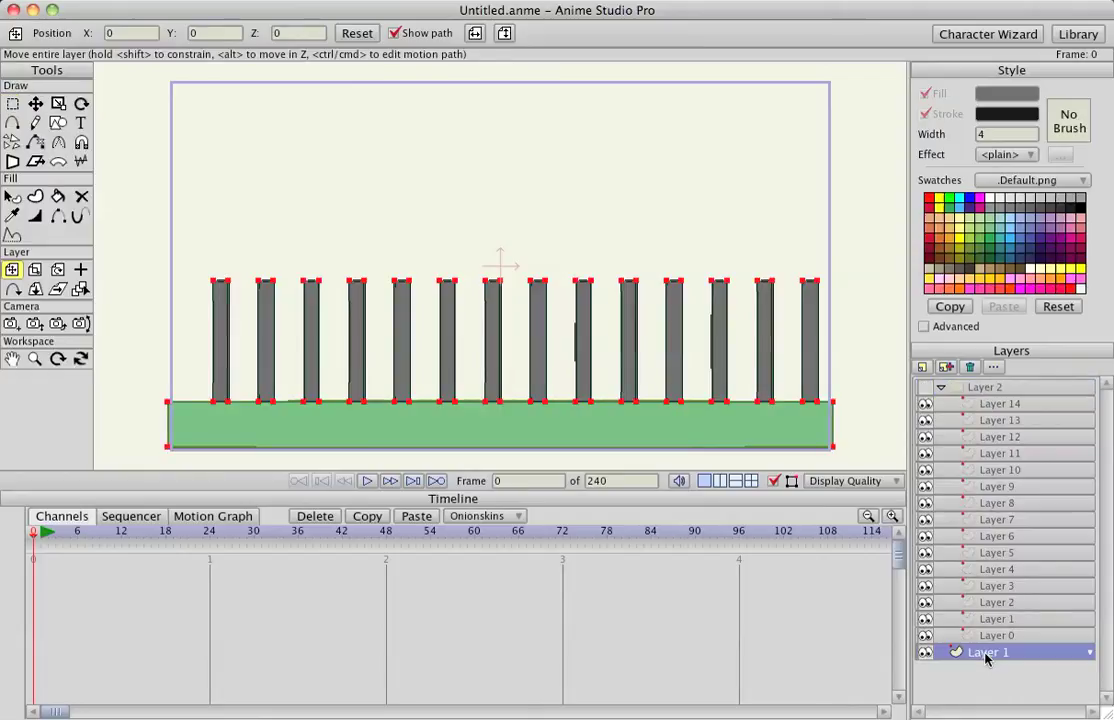
left_click(969, 367)
left_click(876, 525)
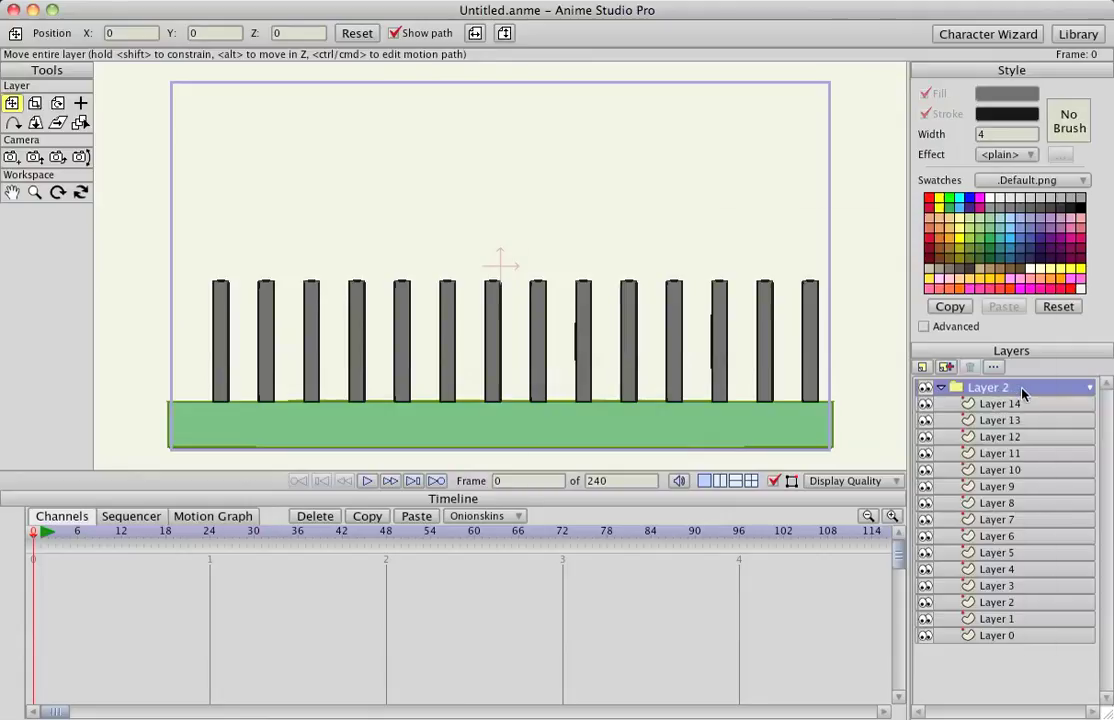
Enable physics in the Layer 2 group's layer settings
double_click(1023, 394)
left_click(859, 256)
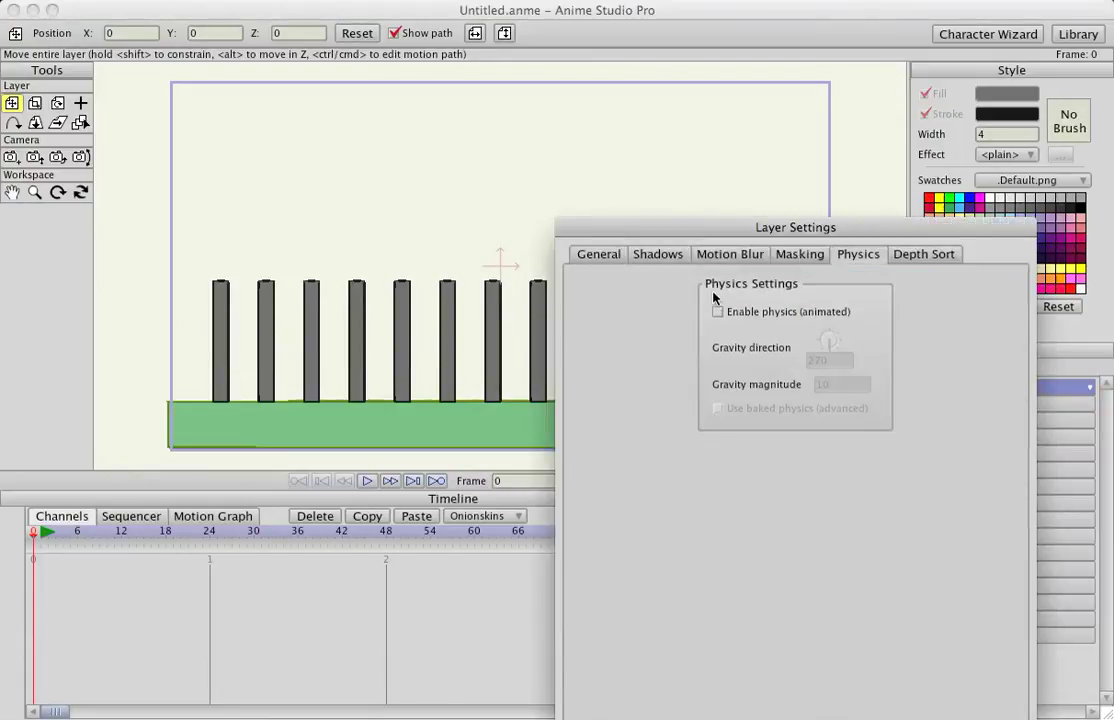
left_click(718, 311)
key("Return")
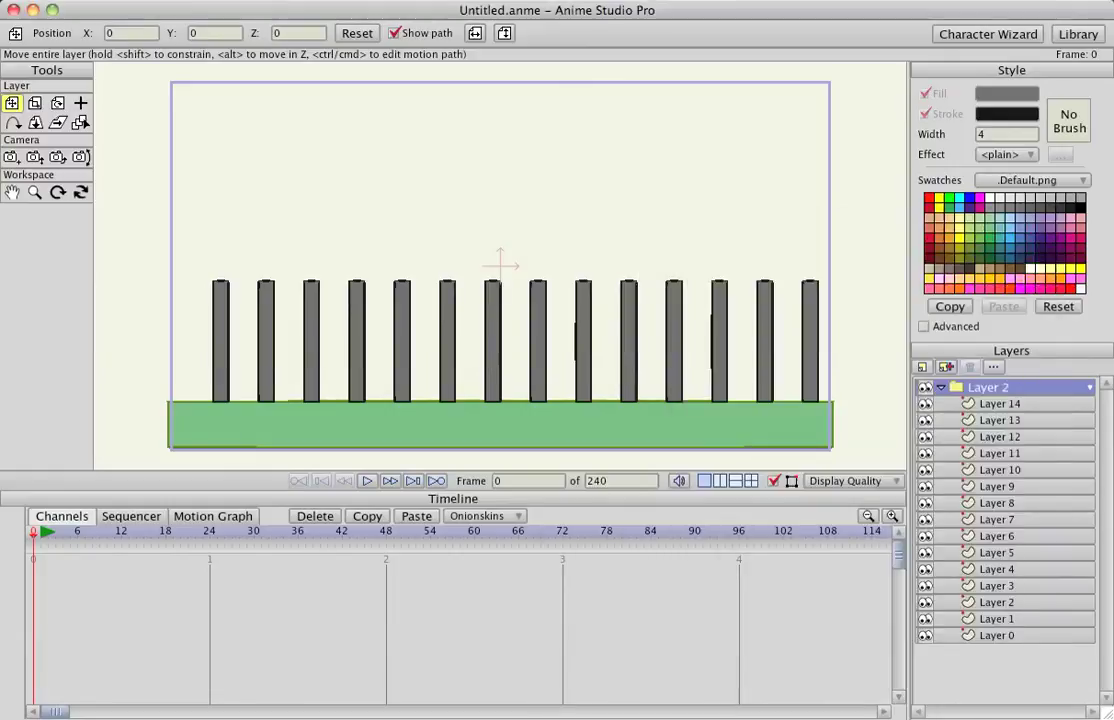
Make the ground layer, Layer 0, a non-moving physics object
left_click(1010, 637)
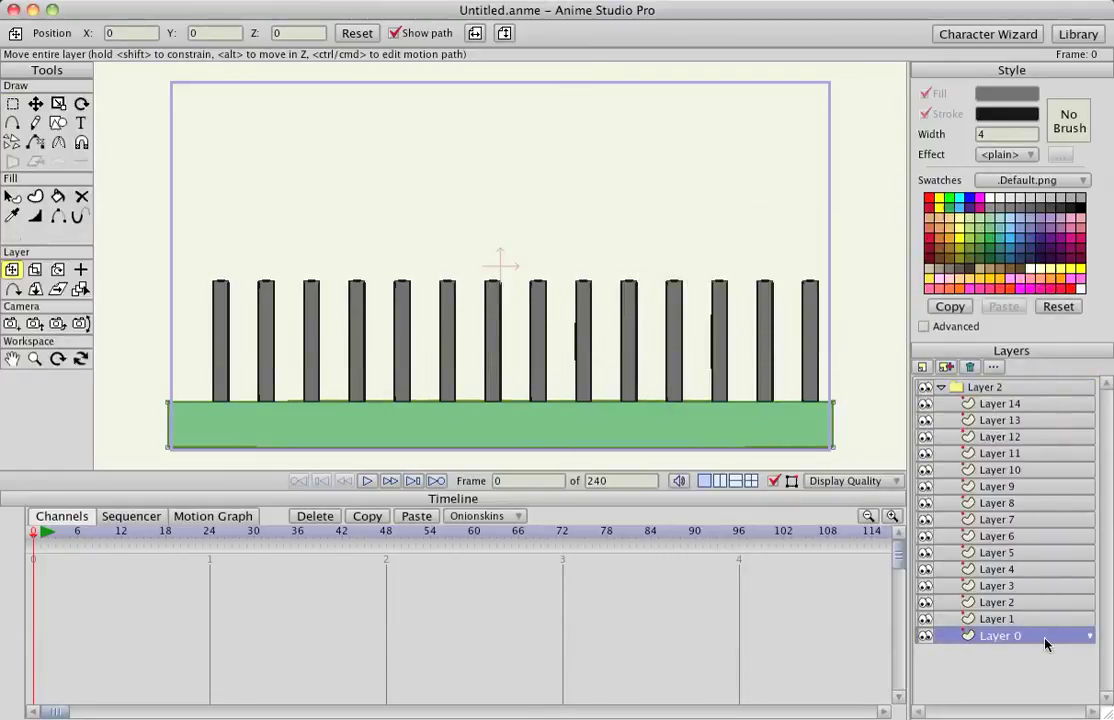
double_click(1046, 644)
left_click(811, 260)
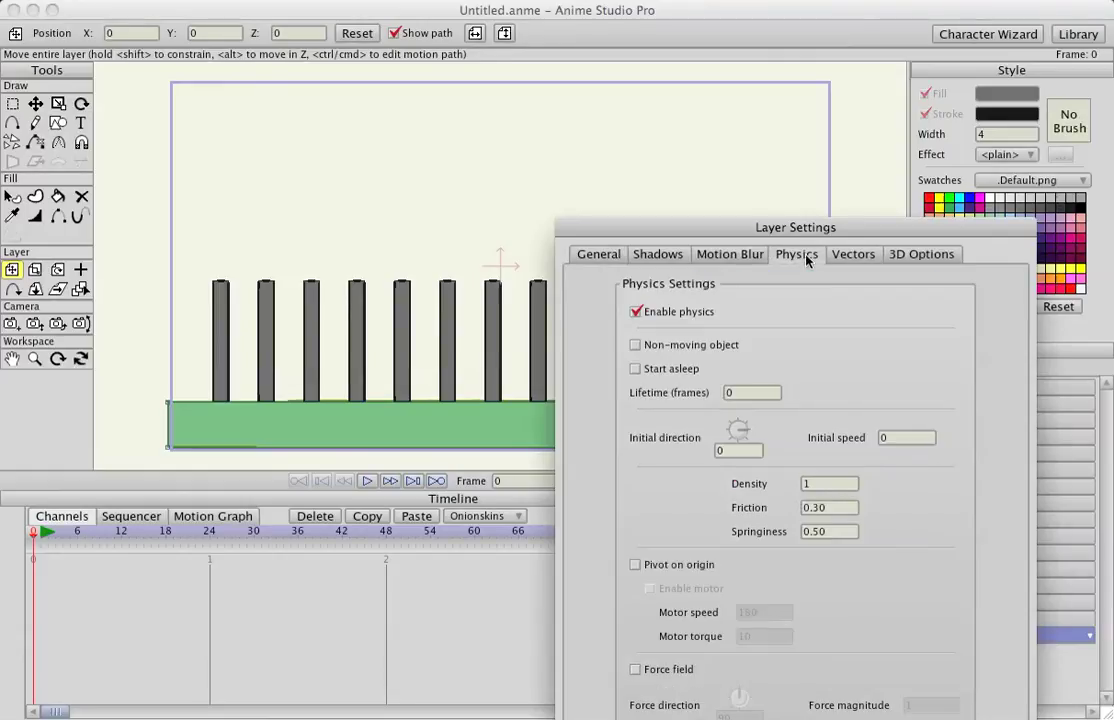
left_click(634, 345)
key("Return")
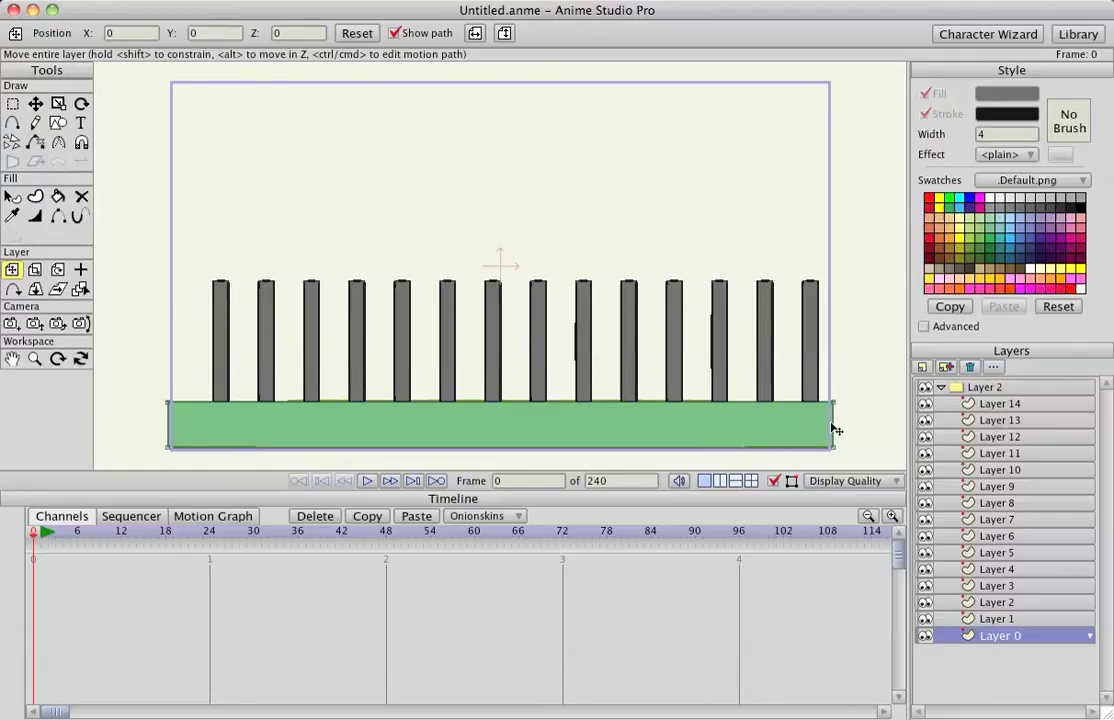
Rotate the rightmost domino on Layer 14 to lean left, then nudge it up slightly
left_click(997, 405)
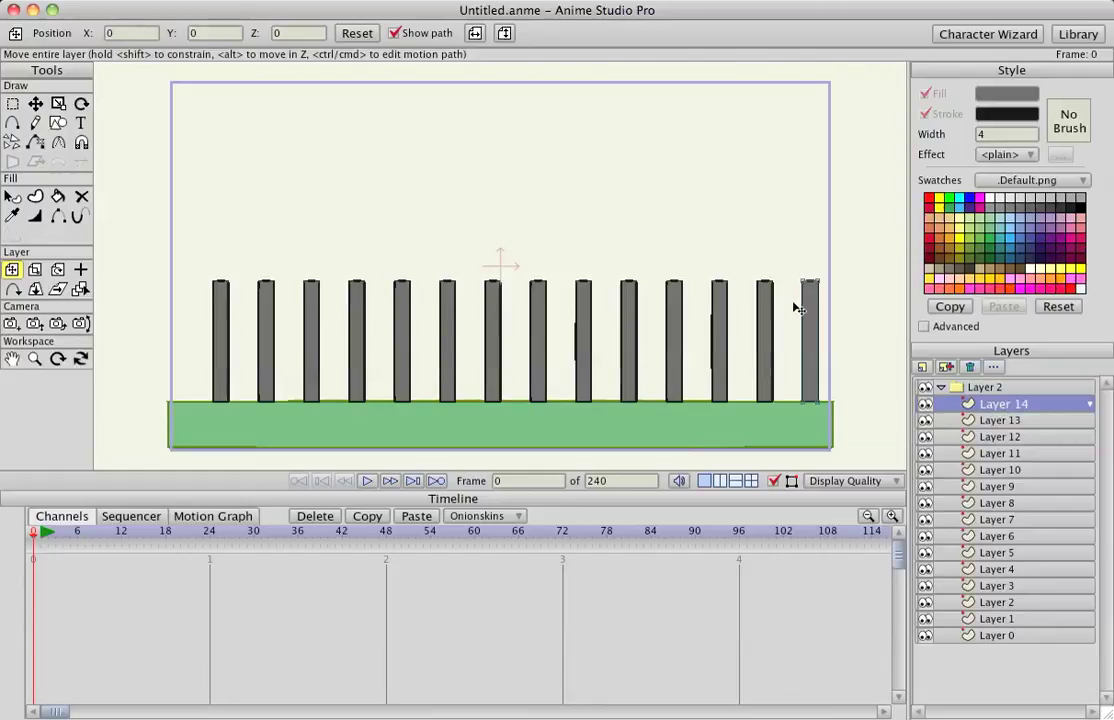
key("r")
mouse_move(815, 302)
left_mouse_down()
mouse_move(805, 300)
mouse_move(810, 338)
left_mouse_up()
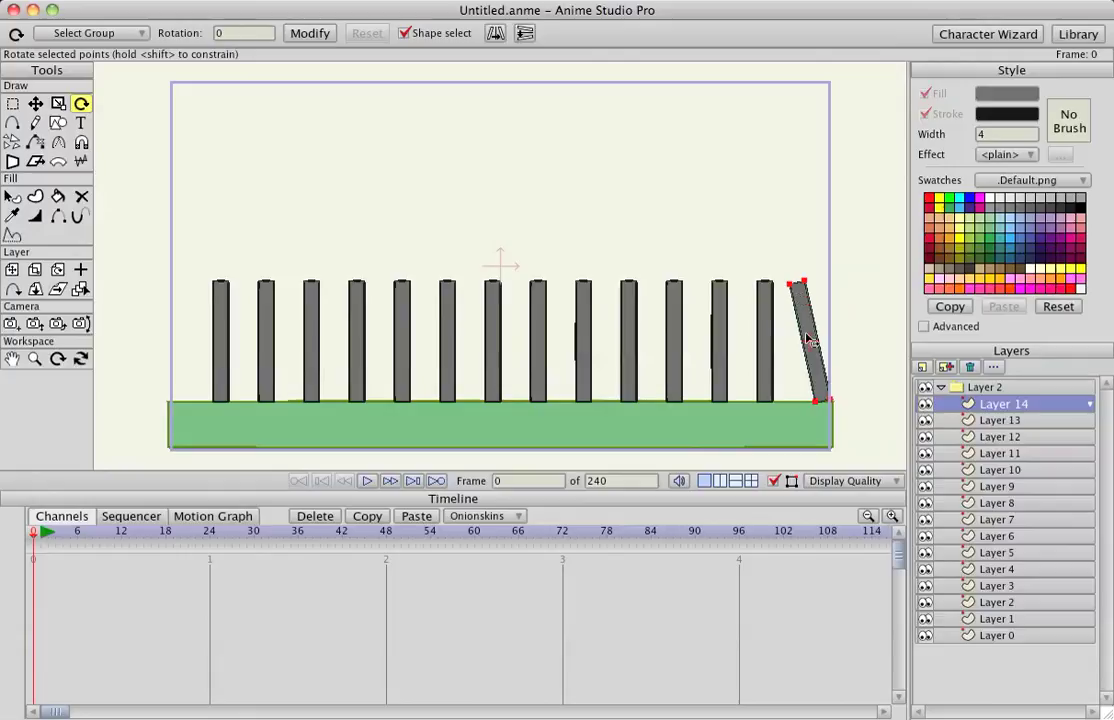
key("t")
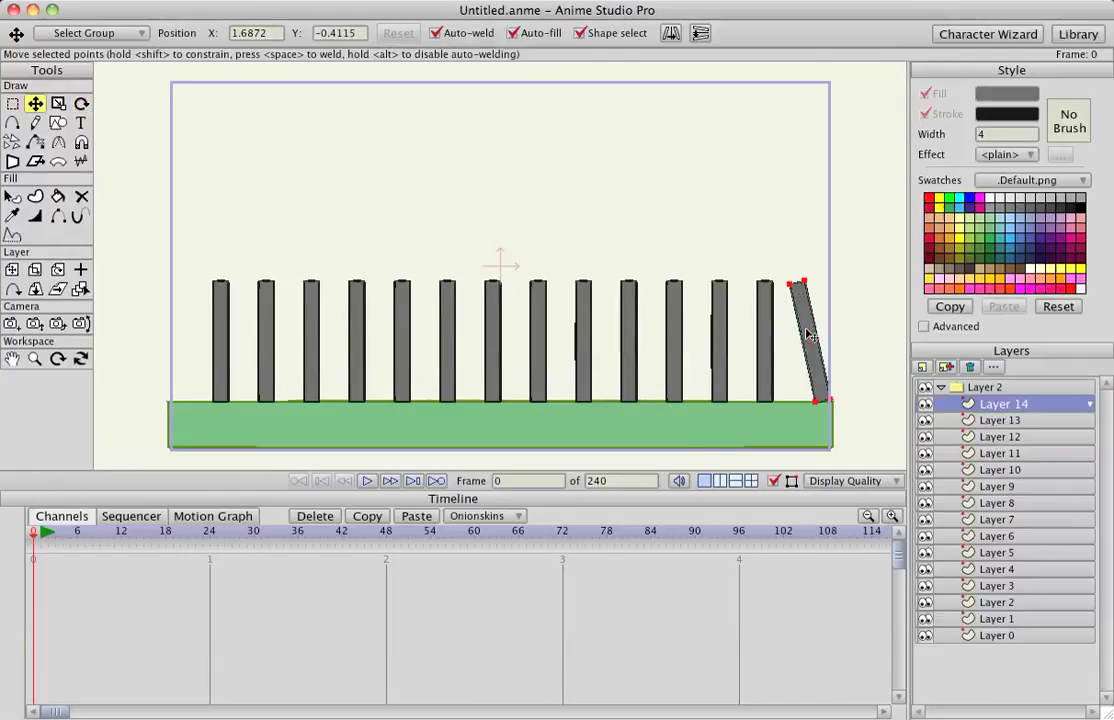
left_click_drag(810, 335, 810, 334)
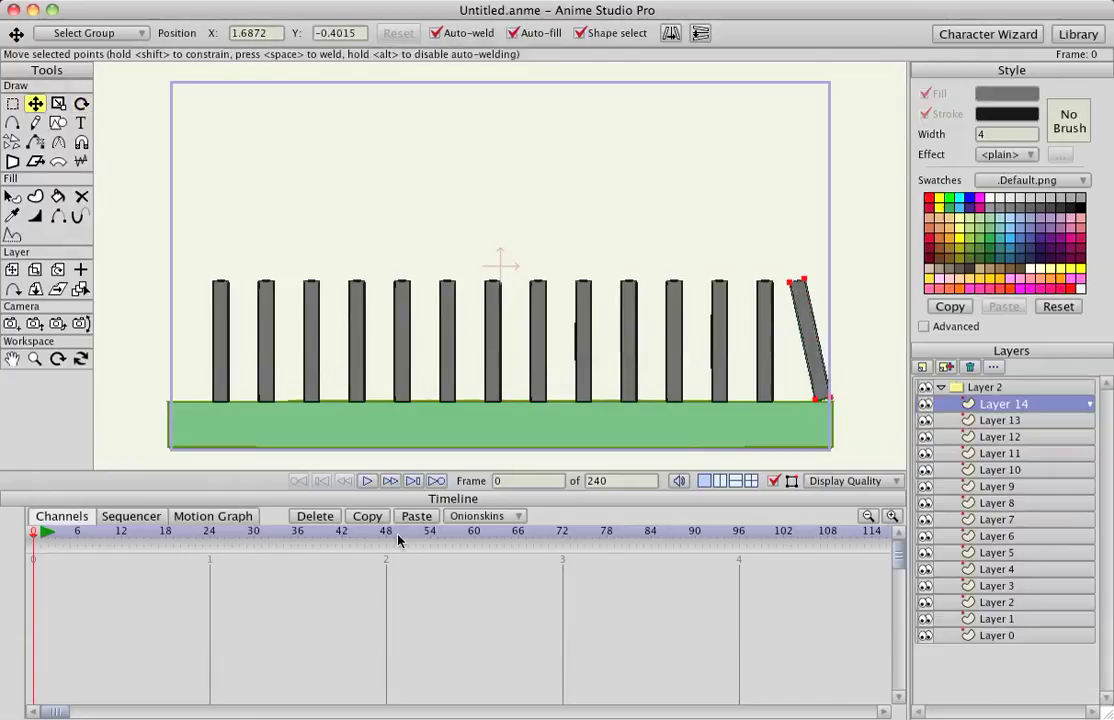
Play the animation from frame 1 and stop at frame 167 after the dominoes fall
left_click(39, 535)
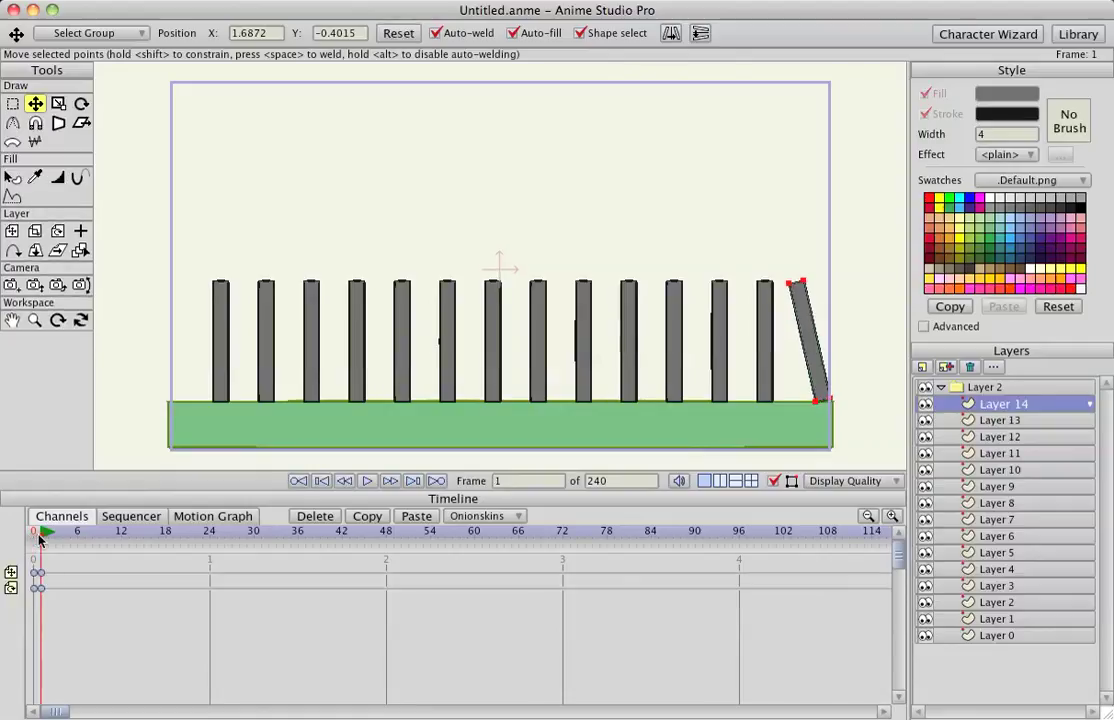
left_click(368, 481)
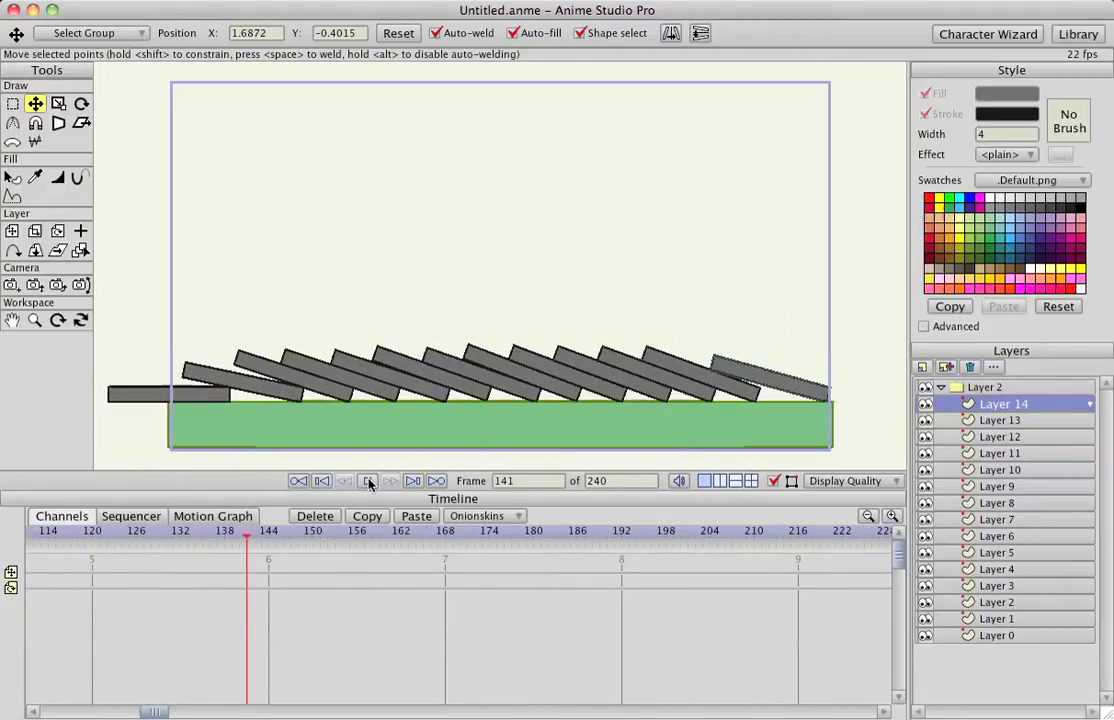
left_click(368, 481)
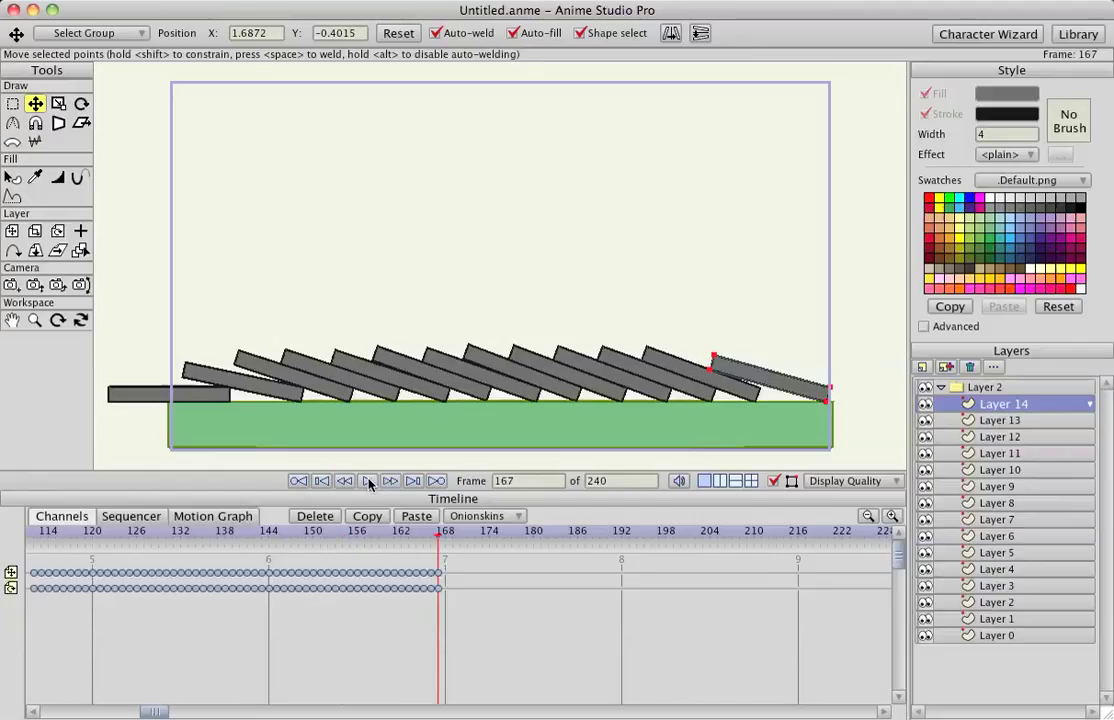